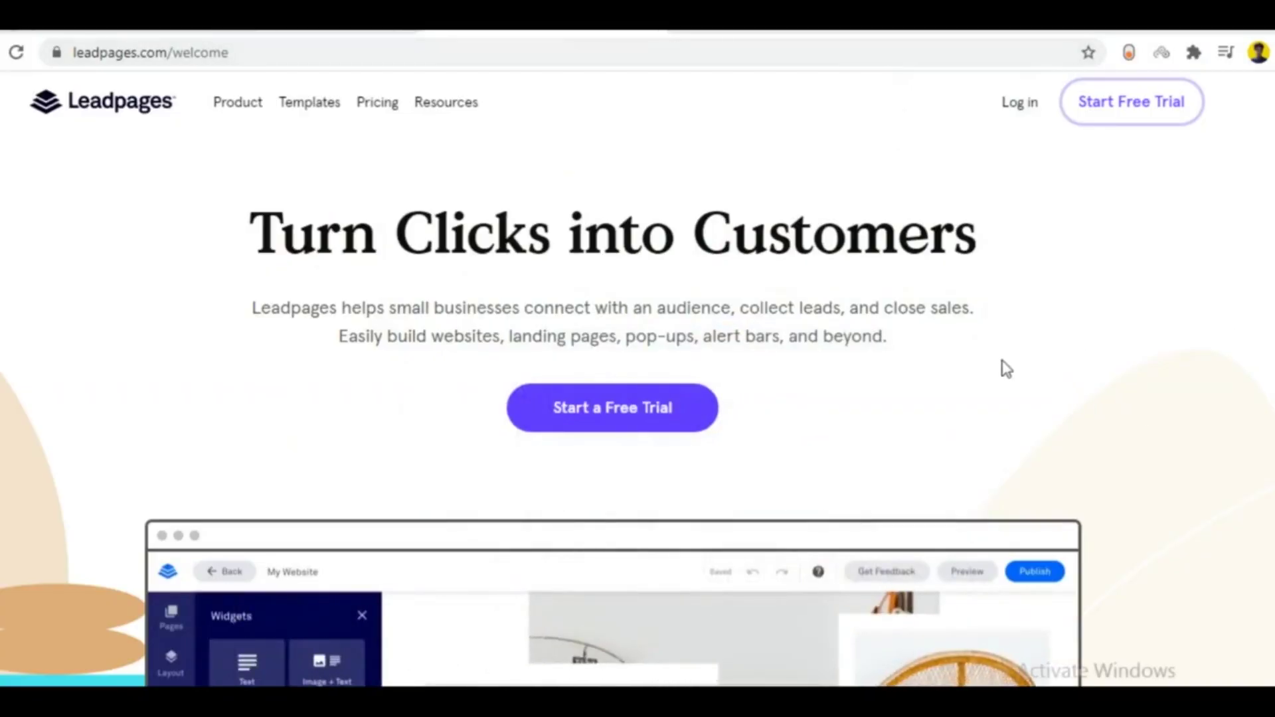
# Step: Scroll through the pricing page comparing the Advanced $239, Pro $59 and Standard $27 plans
pyautogui.scroll(-3, 1079, 358)
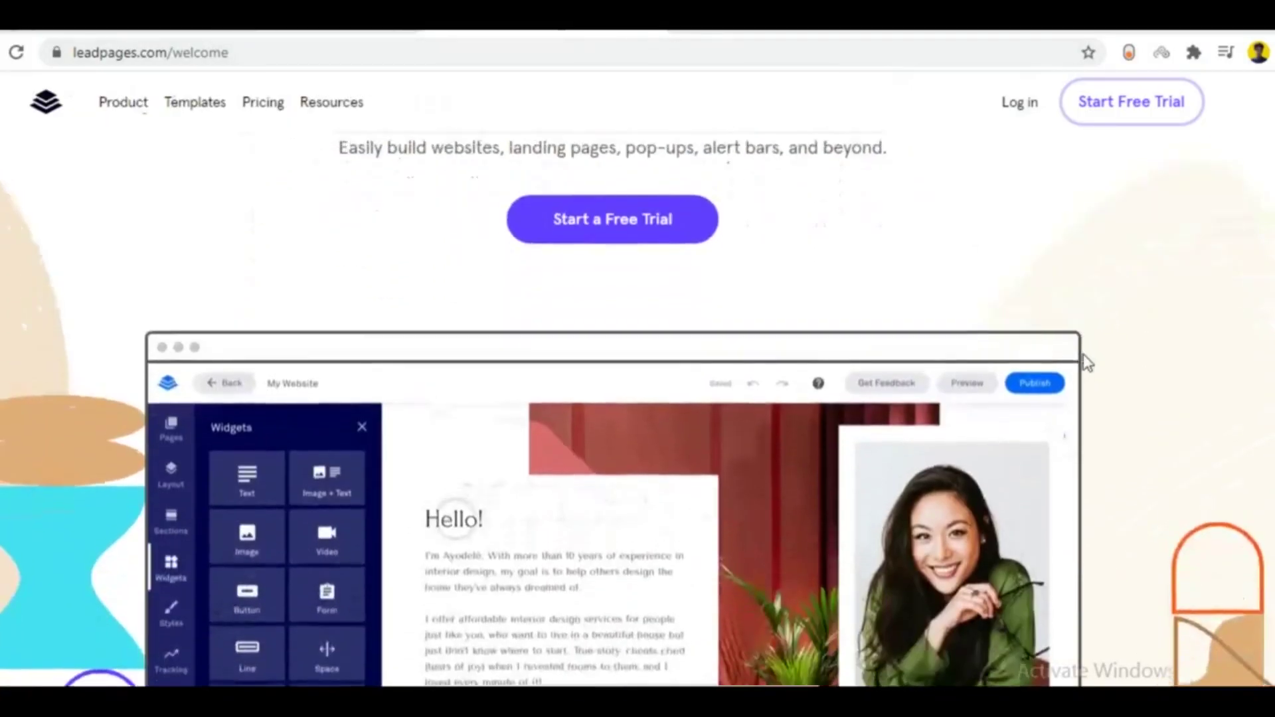
pyautogui.scroll(3, 981, 357)
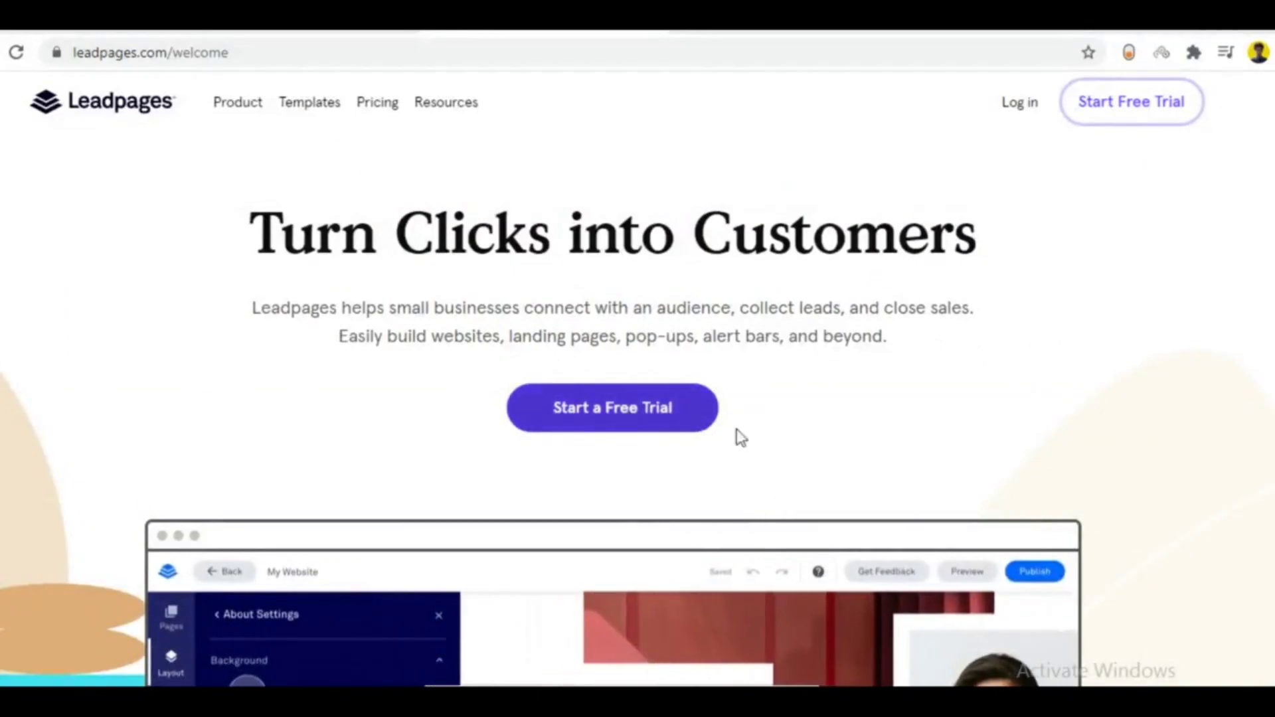
pyautogui.scroll(-5, 1042, 427)
pyautogui.scroll(-15, 634, 435)
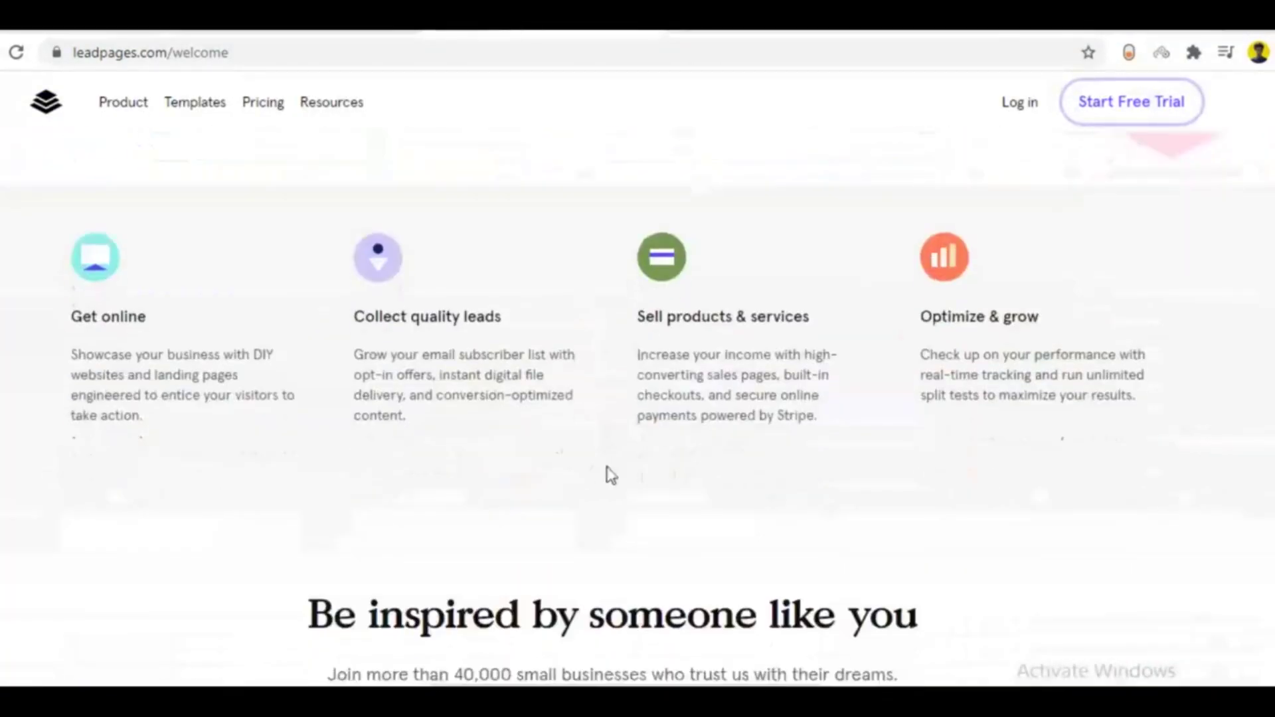
pyautogui.scroll(9, 614, 484)
pyautogui.scroll(6, 605, 481)
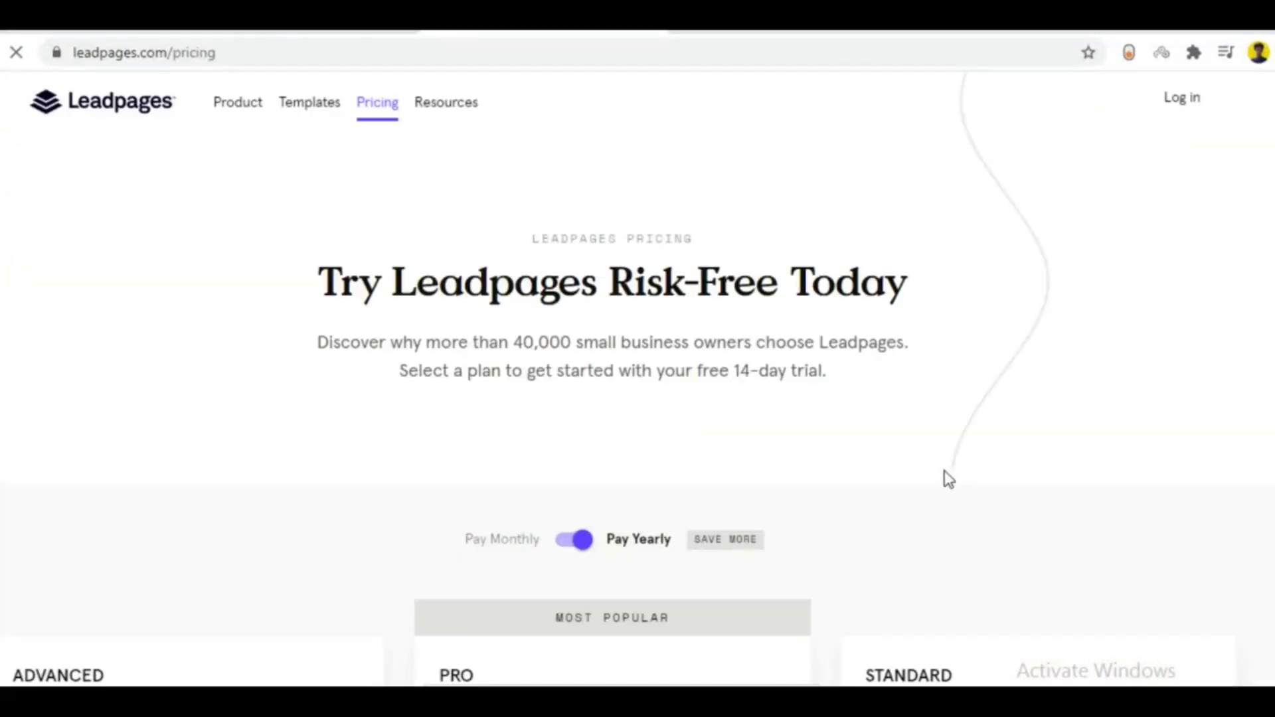
pyautogui.scroll(-6, 948, 479)
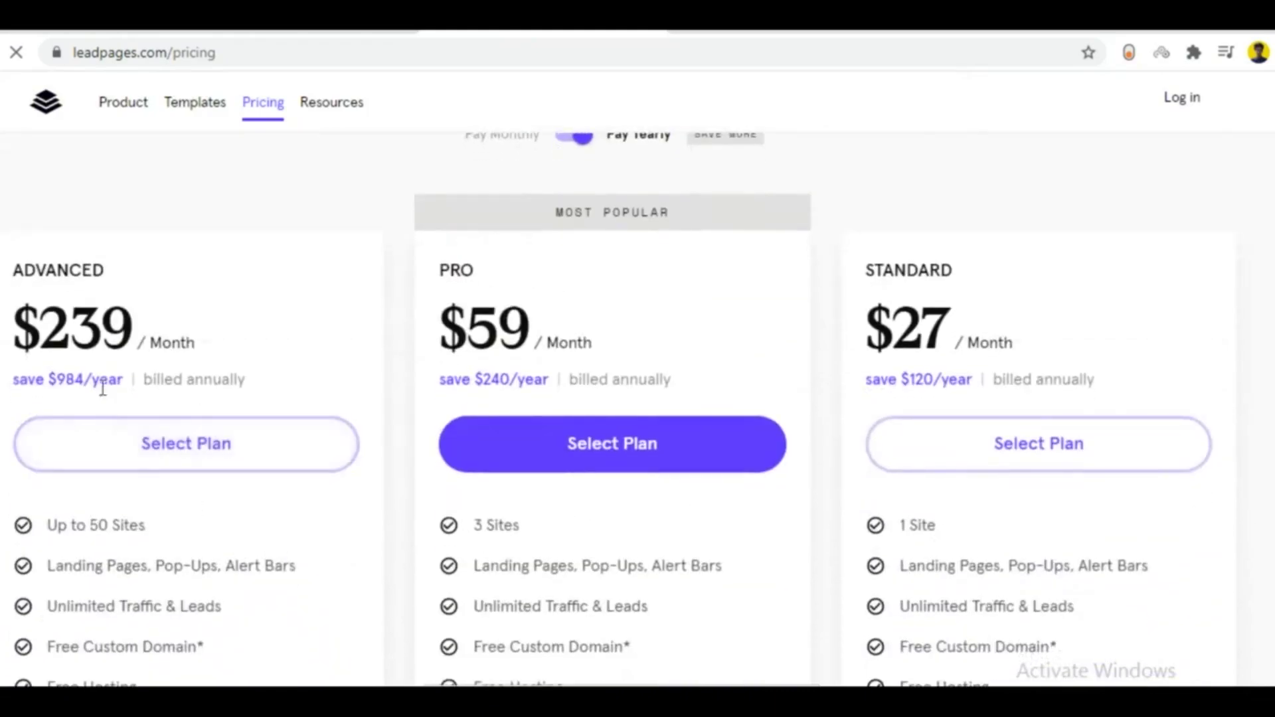
pyautogui.scroll(-2, 87, 469)
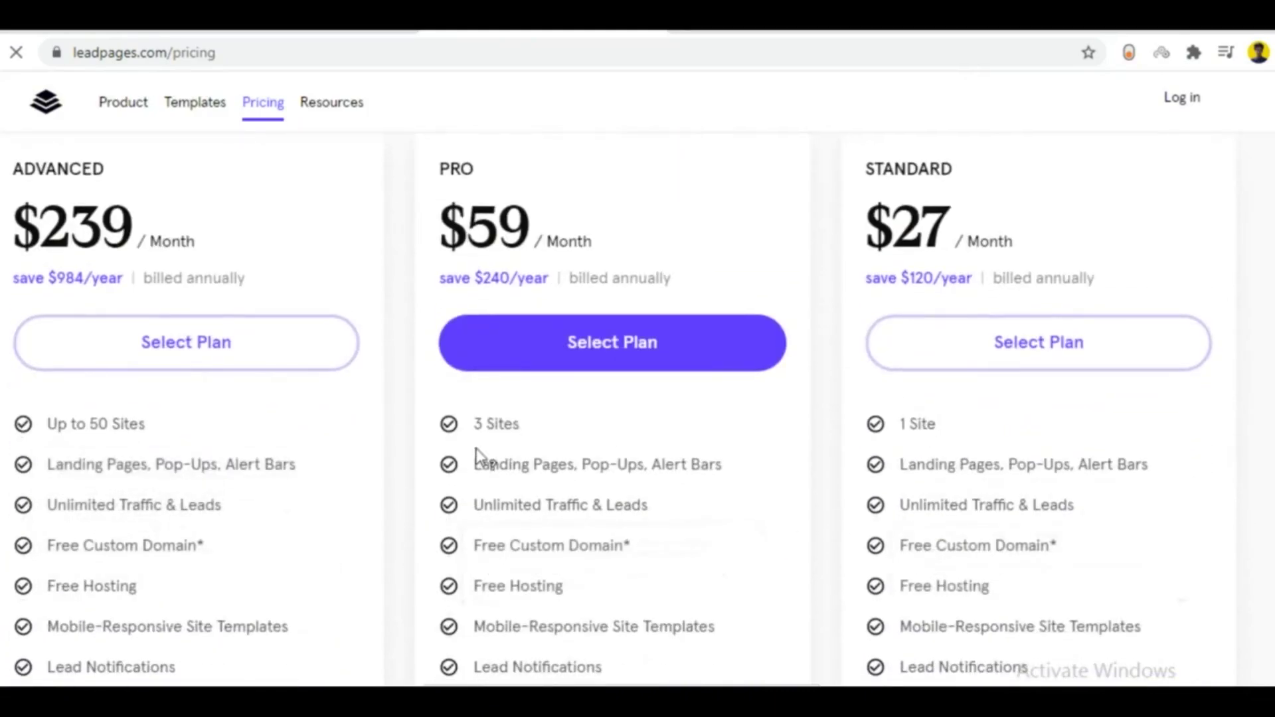
pyautogui.scroll(-2, 897, 476)
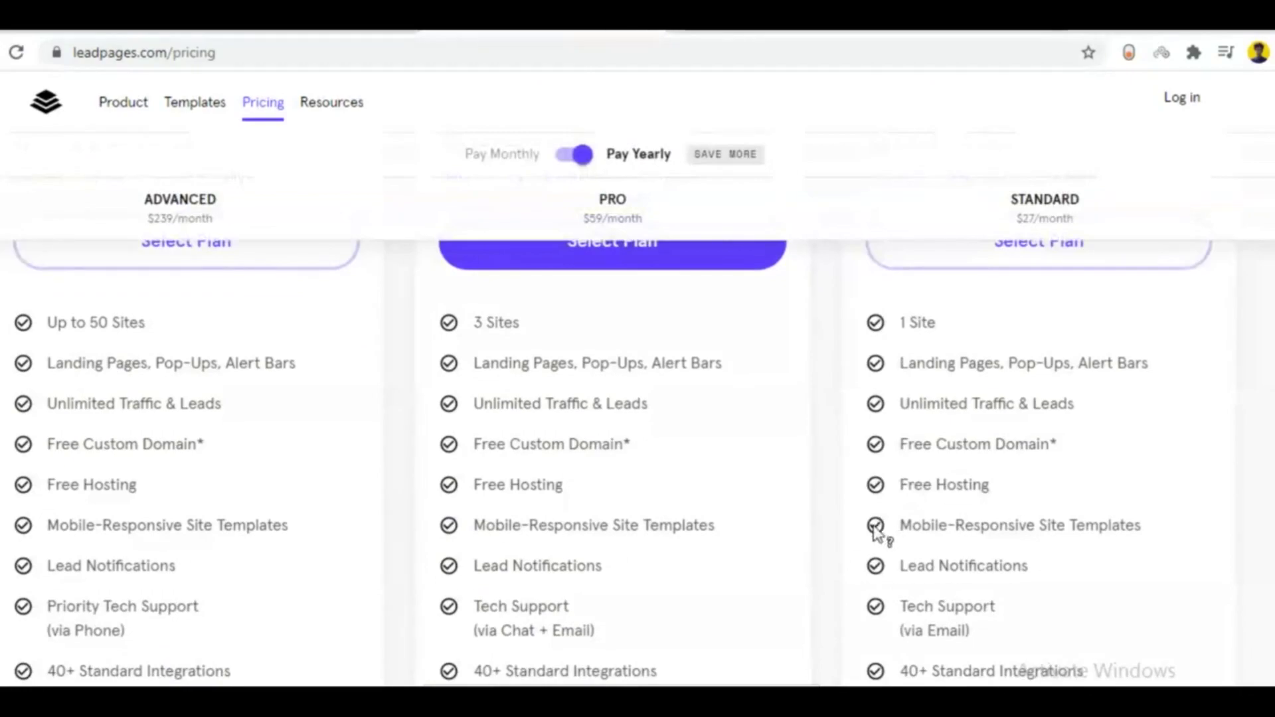
pyautogui.scroll(5, 880, 535)
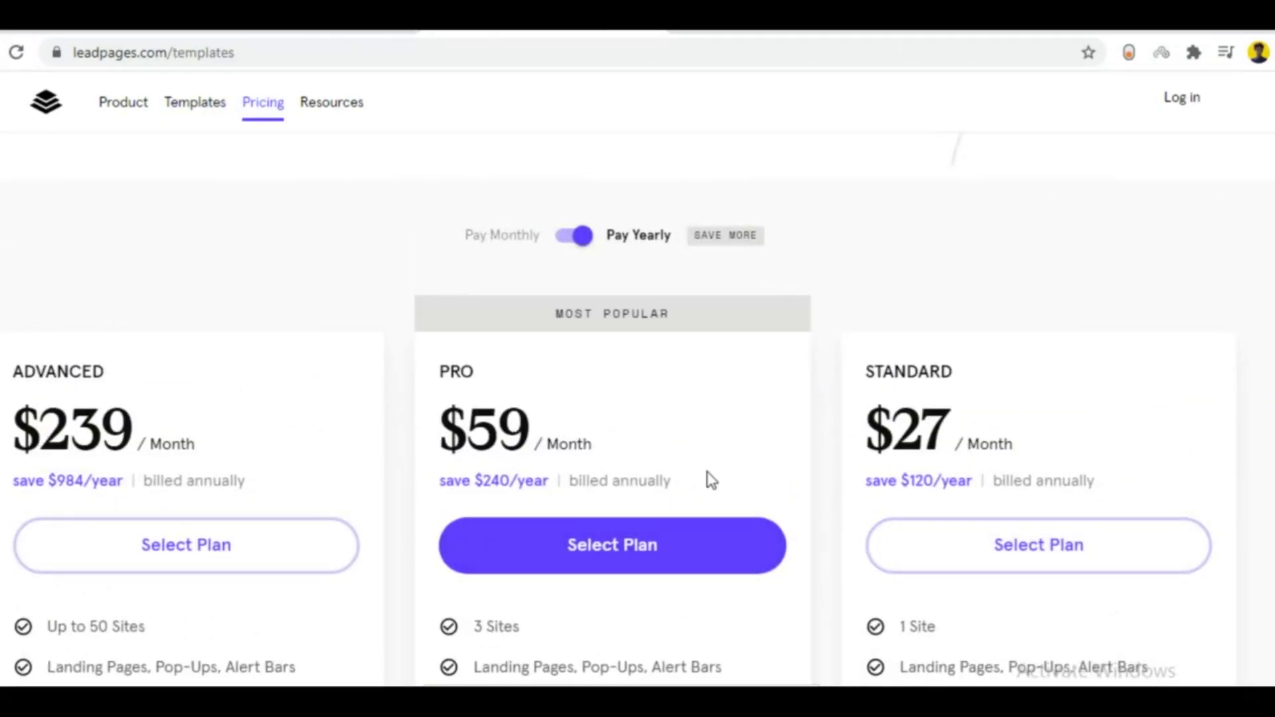
# Step: Find the Online Coaching Class template and preview it
pyautogui.scroll(-2, 711, 479)
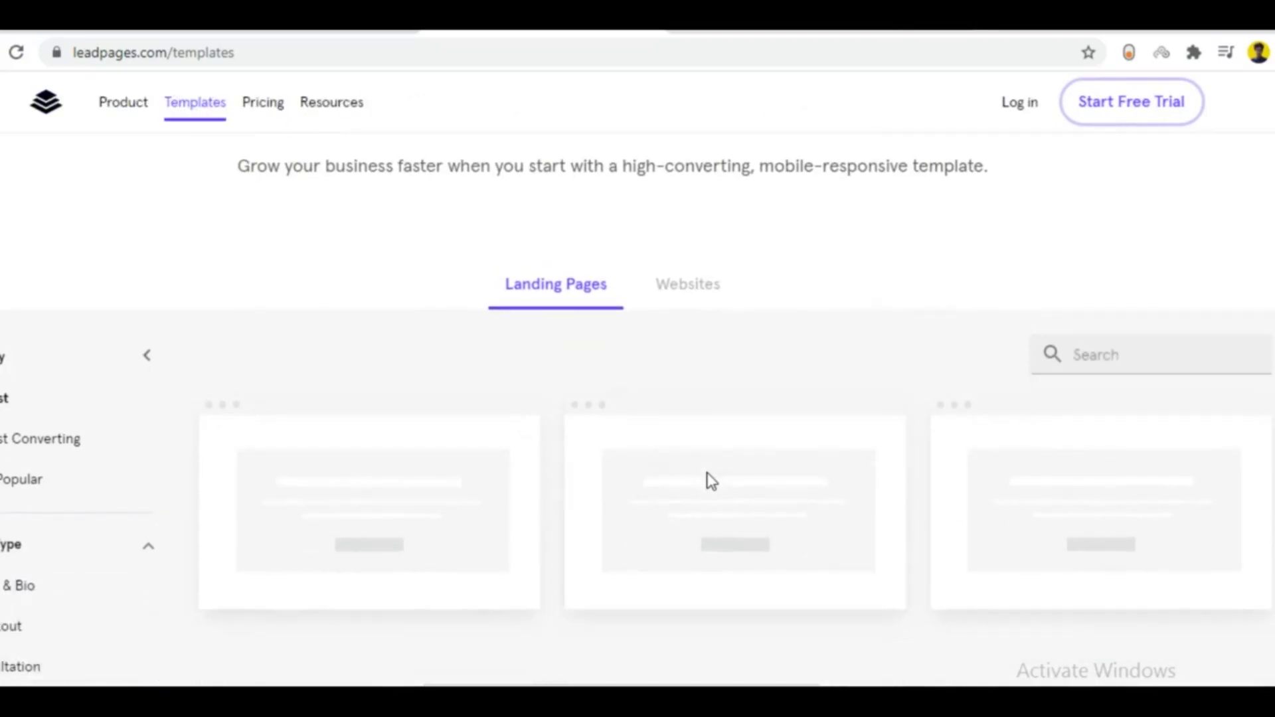
pyautogui.scroll(-8, 710, 480)
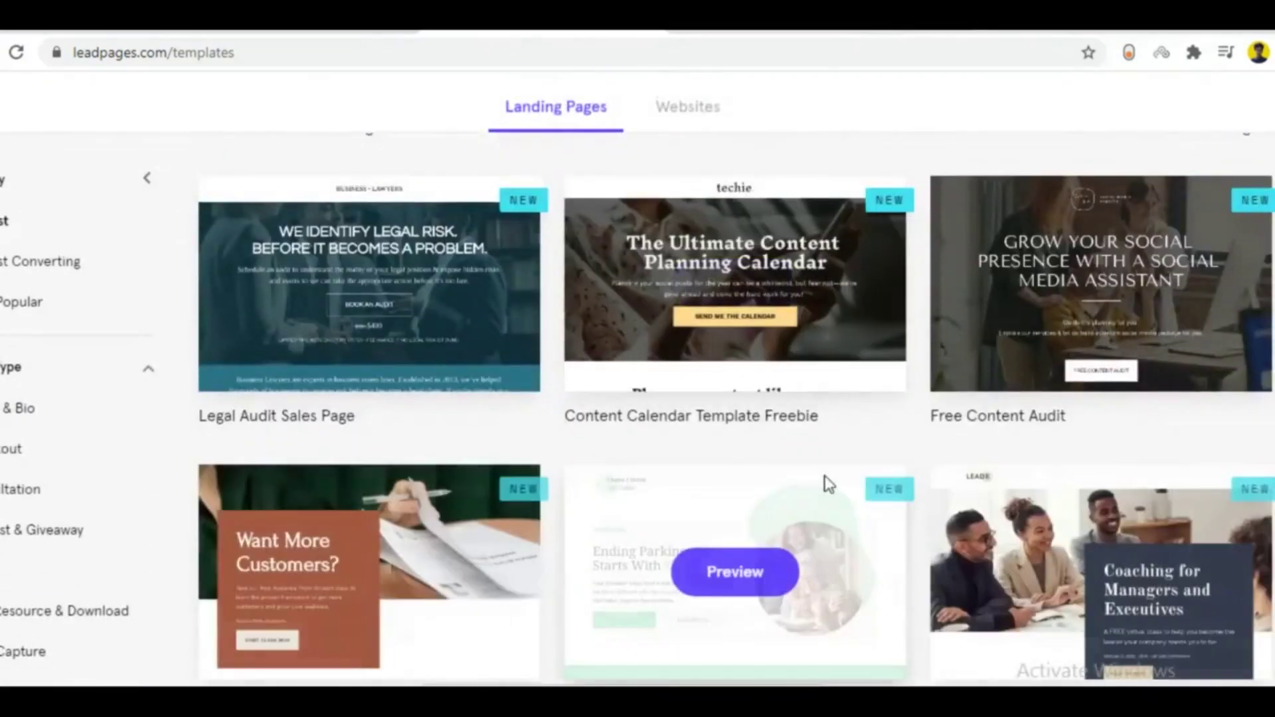
pyautogui.scroll(-5, 826, 484)
pyautogui.scroll(2, 747, 504)
pyautogui.scroll(-2, 996, 452)
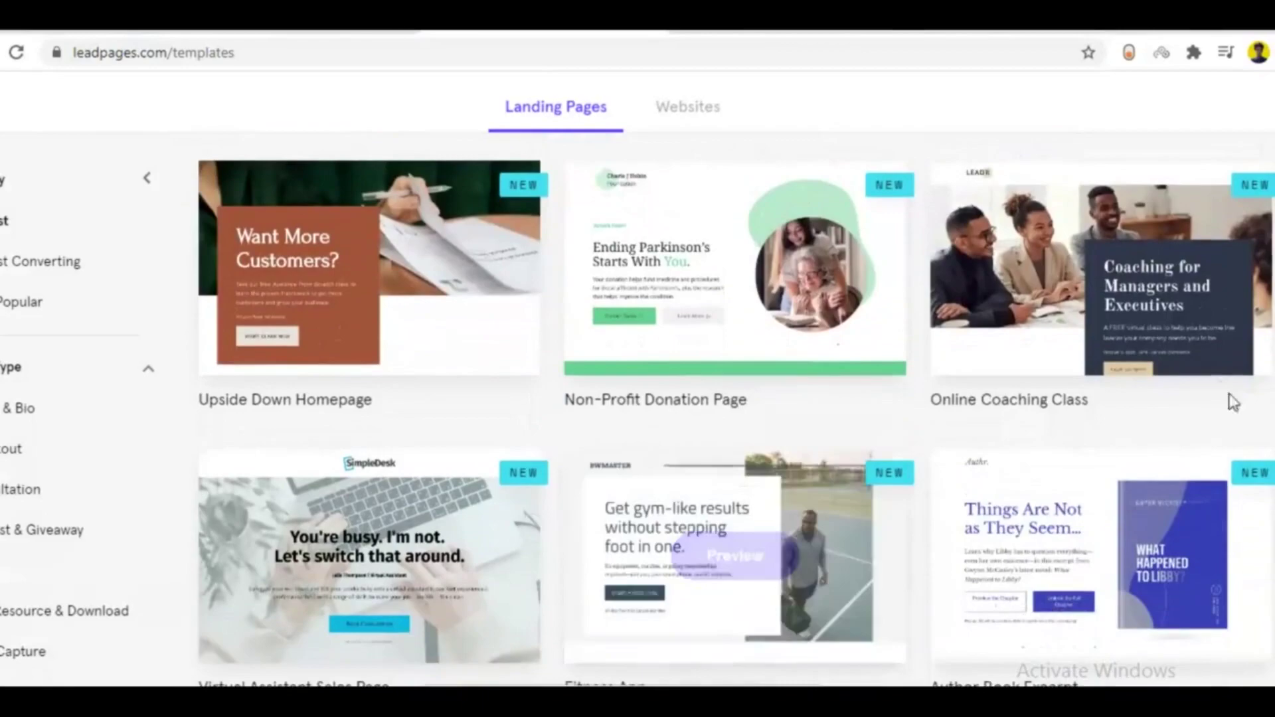
pyautogui.moveTo(1026, 327)
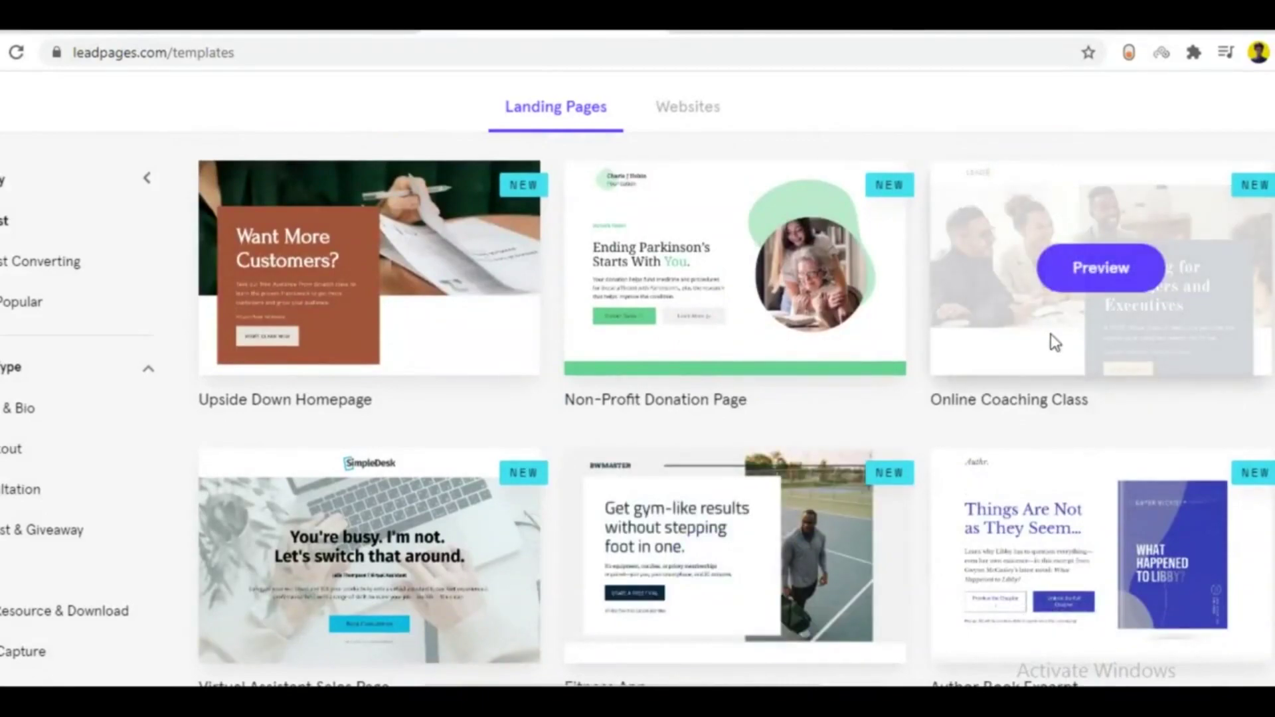
pyautogui.click(1099, 272)
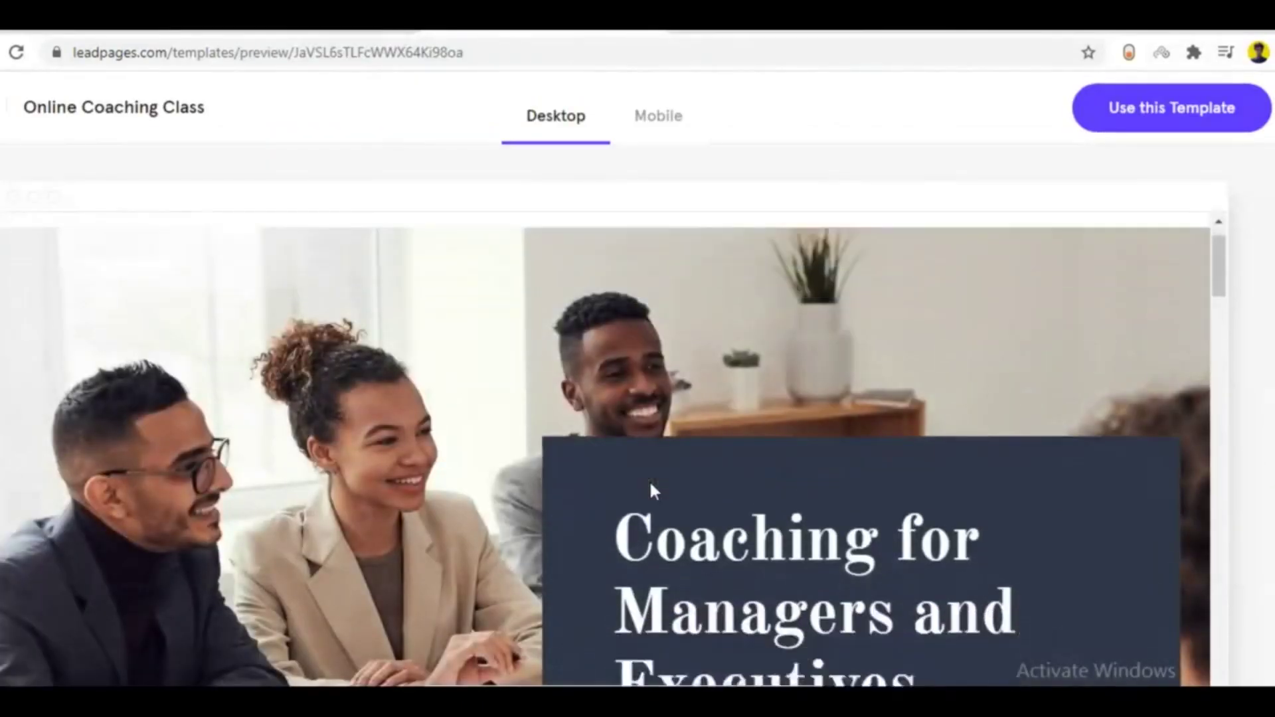
# Step: Switch the Online Coaching Class preview to the Mobile view and scroll through it
pyautogui.scroll(-10, 648, 485)
pyautogui.scroll(-10, 618, 498)
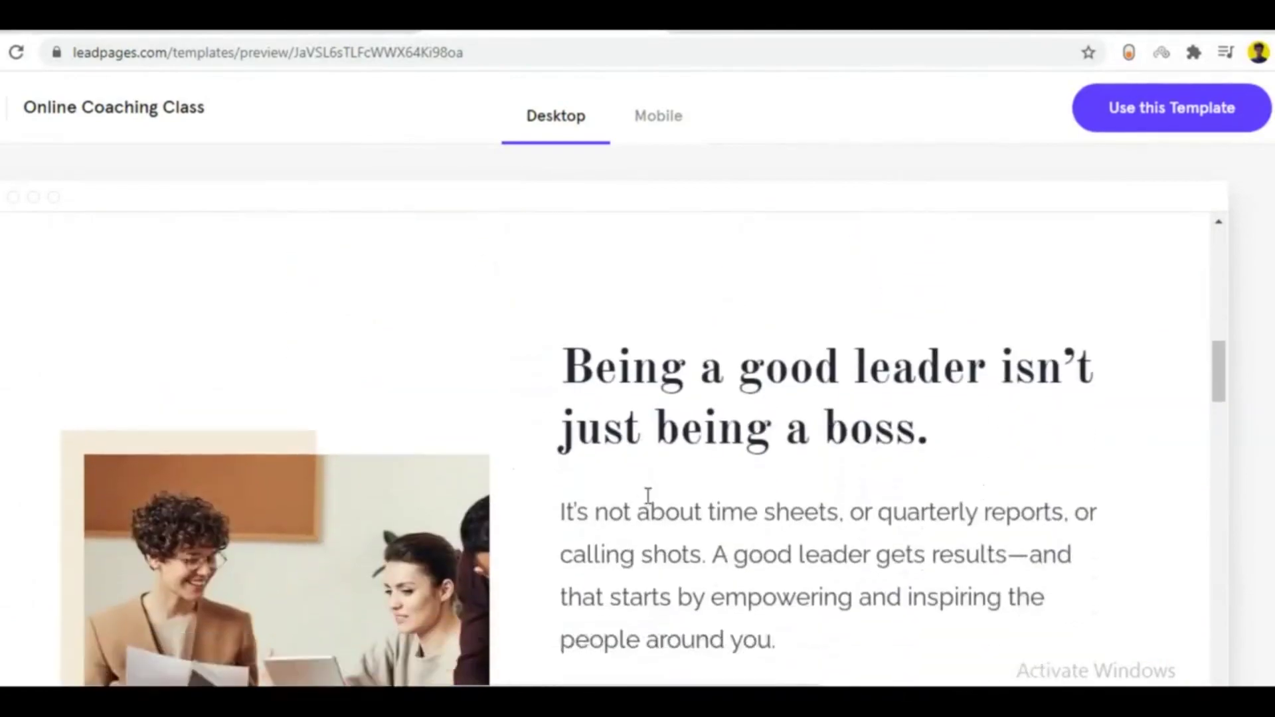
pyautogui.scroll(5, 649, 501)
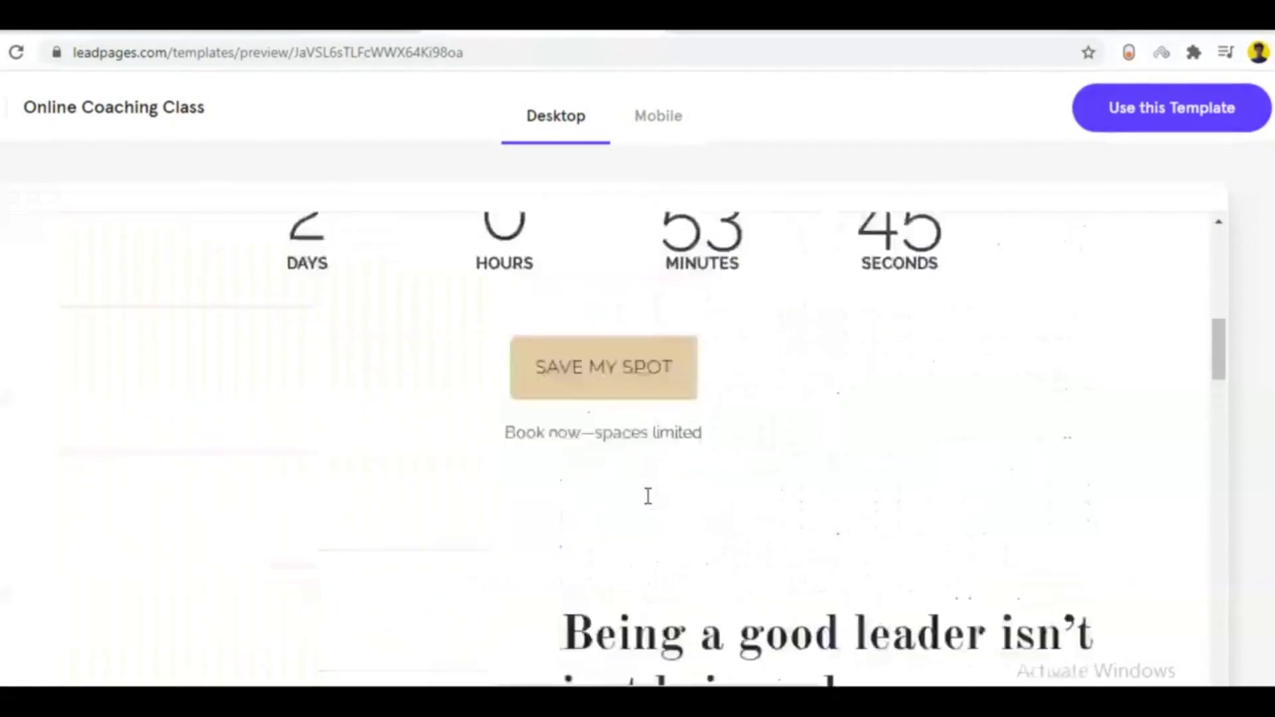
pyautogui.click(654, 135)
pyautogui.scroll(-5, 768, 521)
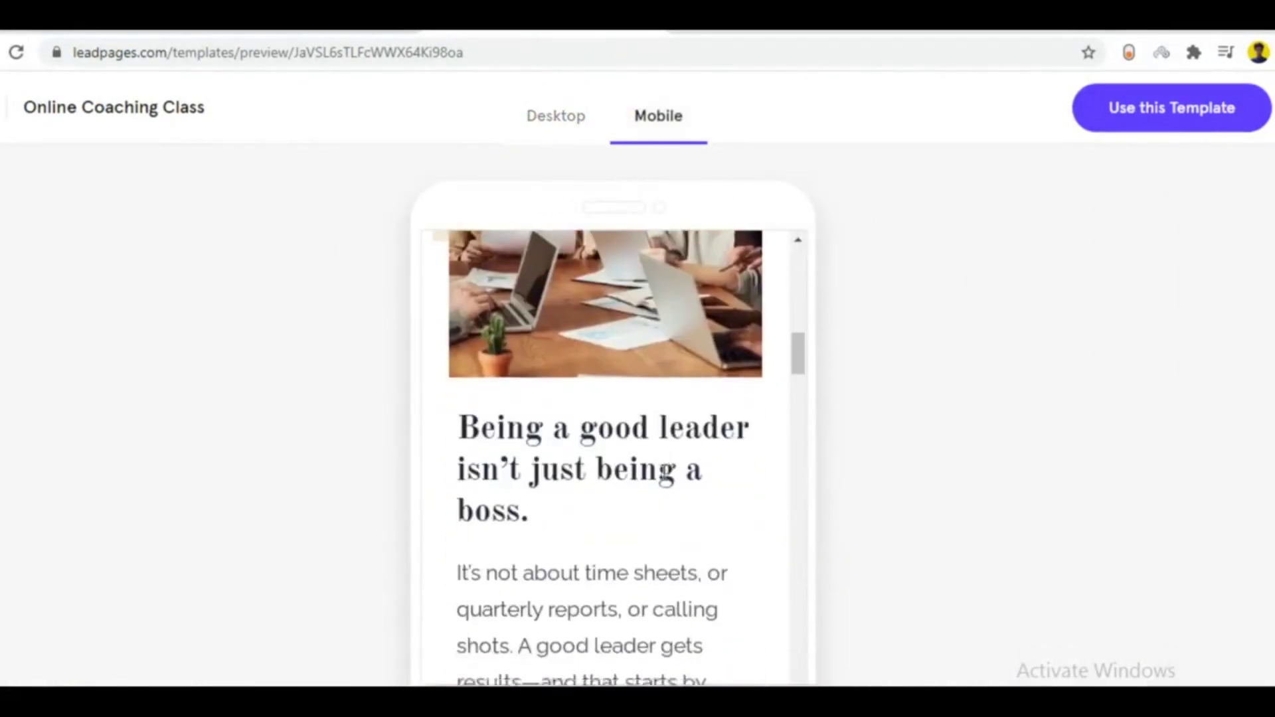
pyautogui.scroll(-3, 663, 482)
pyautogui.scroll(5, 663, 480)
pyautogui.scroll(-1, 662, 481)
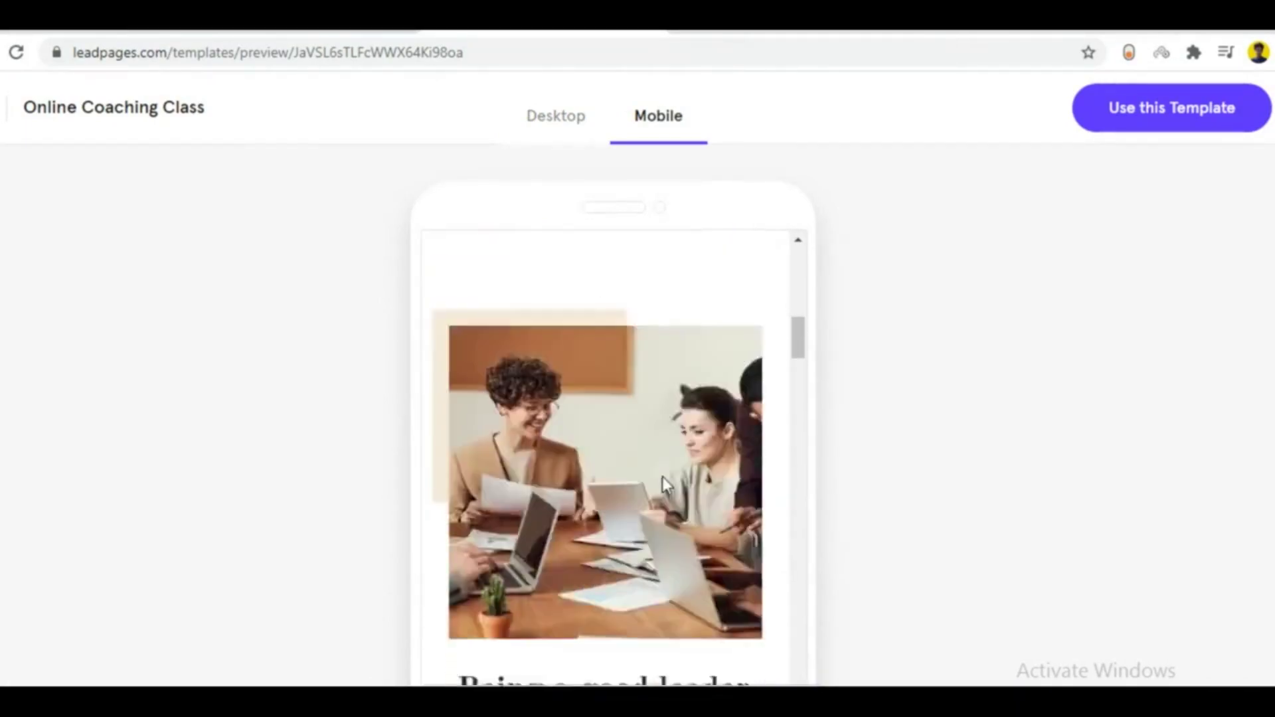
pyautogui.scroll(-8, 664, 481)
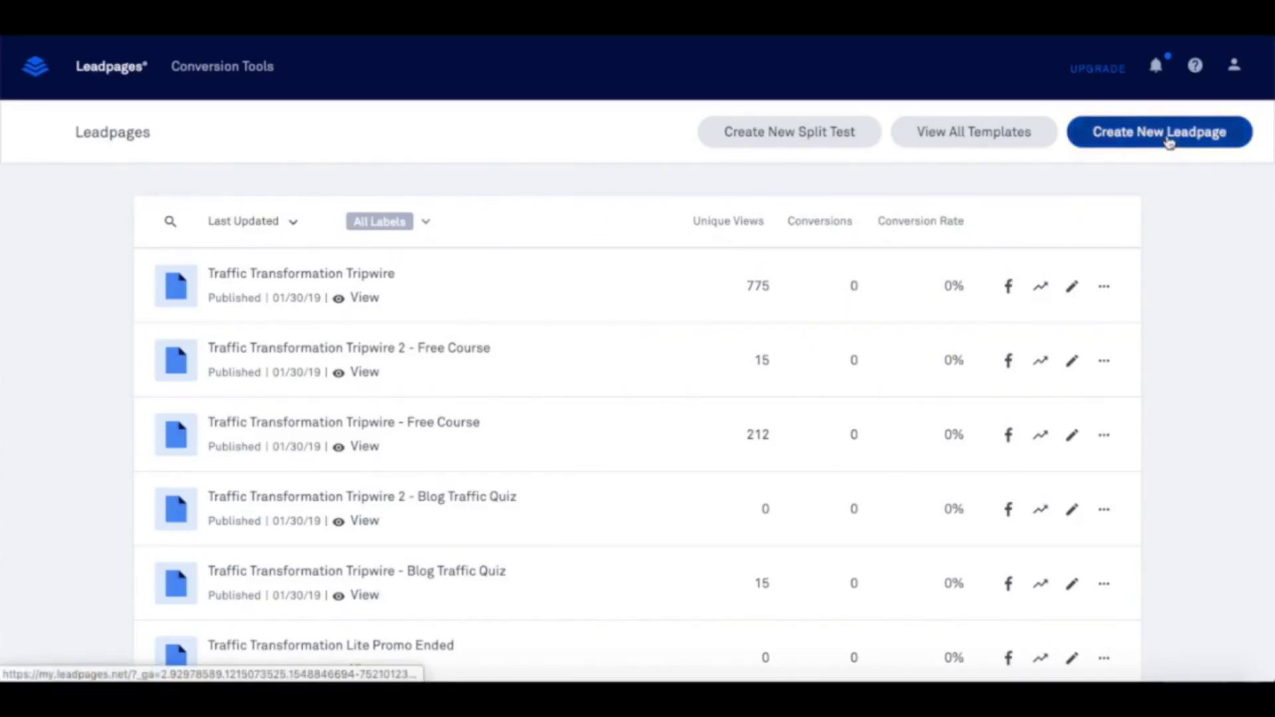
# Step: Create a Generate Leads > Free Guide page from the Six Mint layout named 'My Amazing Opt-In Incentive'
pyautogui.click(1169, 145)
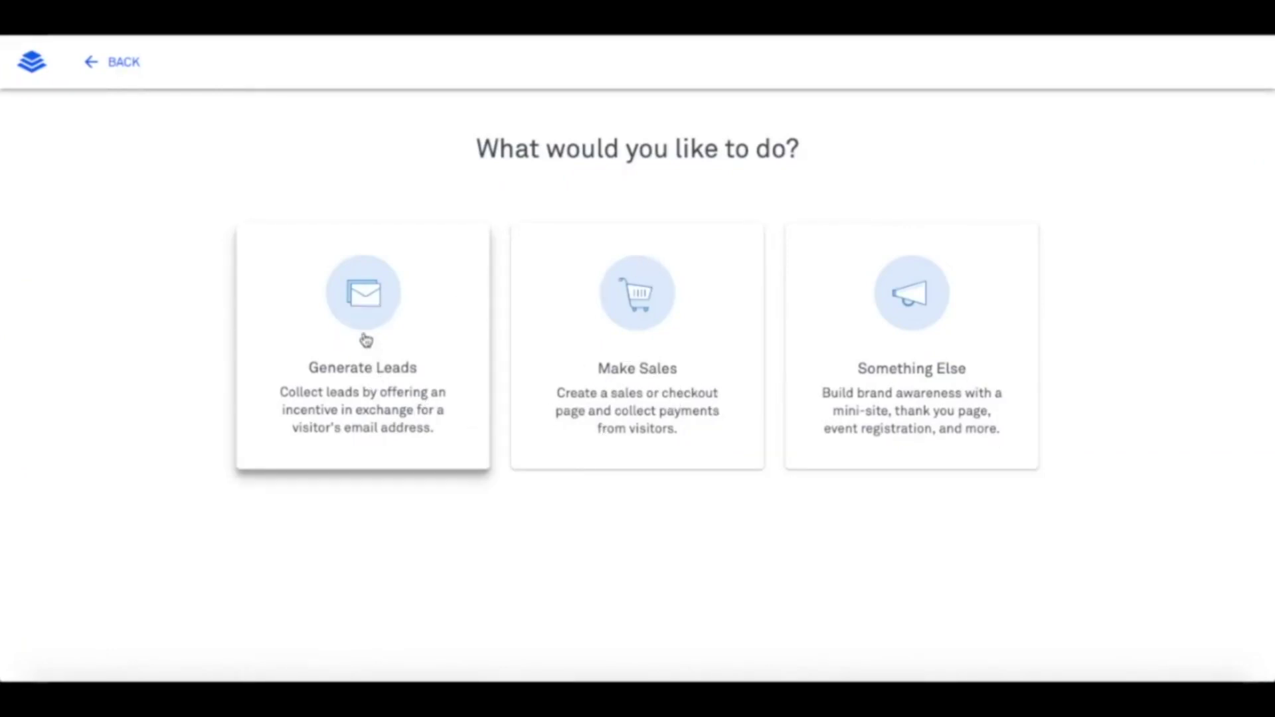
pyautogui.click(366, 340)
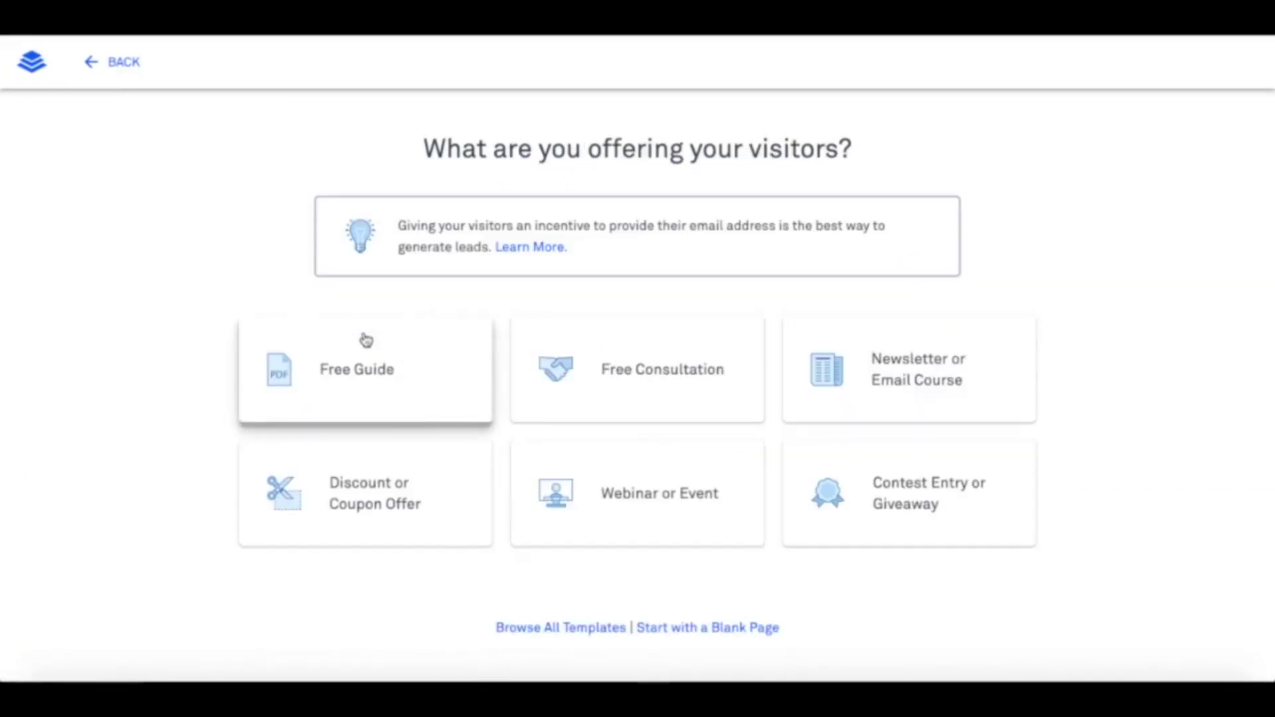
pyautogui.click(459, 370)
pyautogui.scroll(-1, 460, 368)
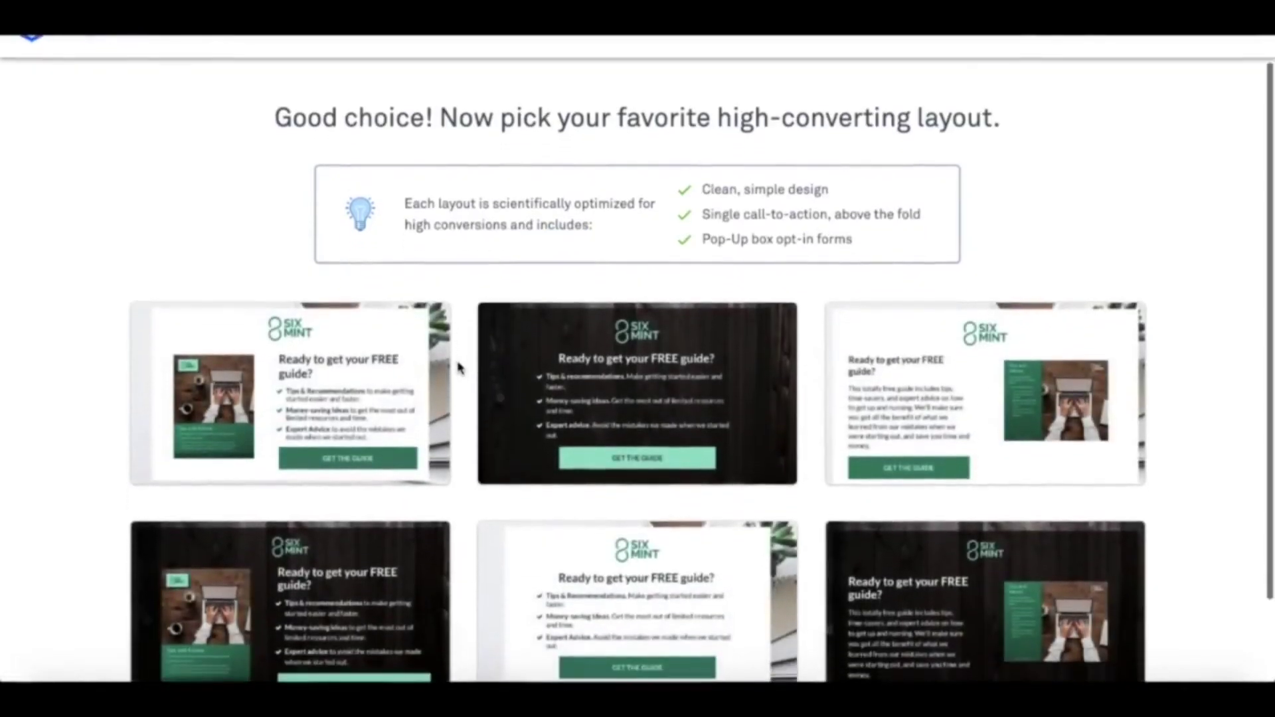
pyautogui.scroll(-1, 459, 367)
pyautogui.scroll(-1, 459, 369)
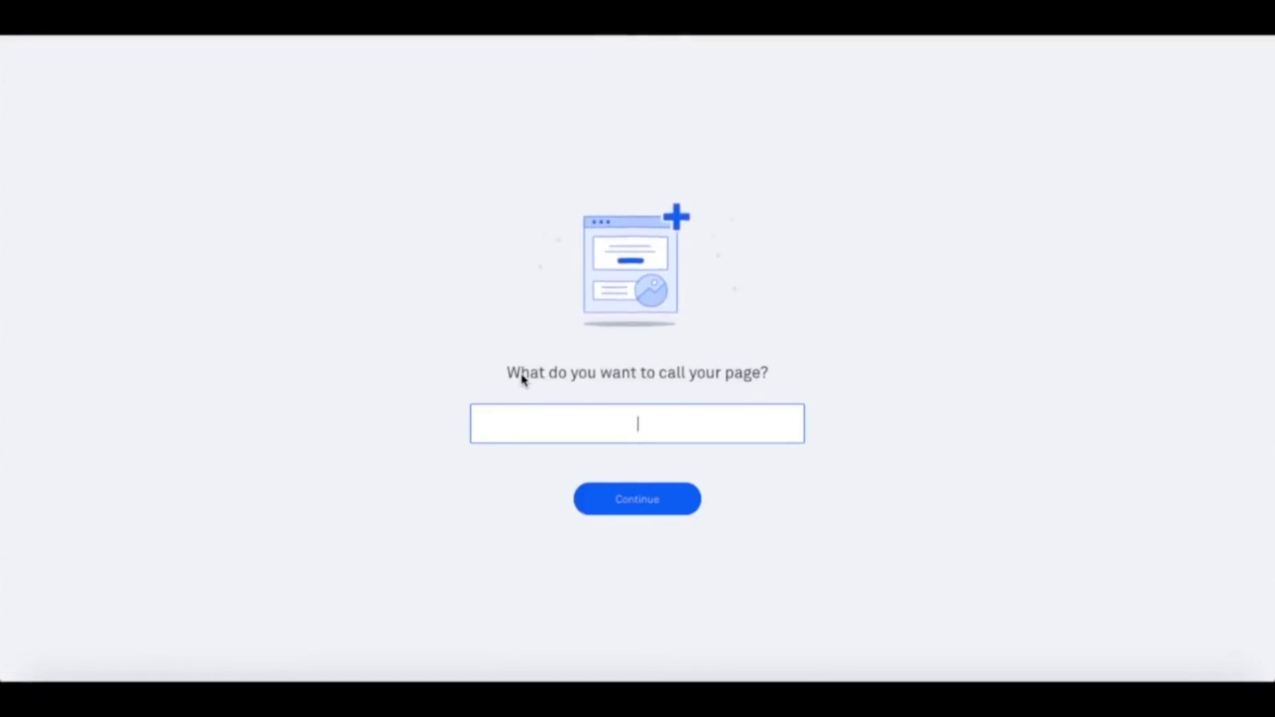
pyautogui.write('My Amazing Opt-In Incentive')
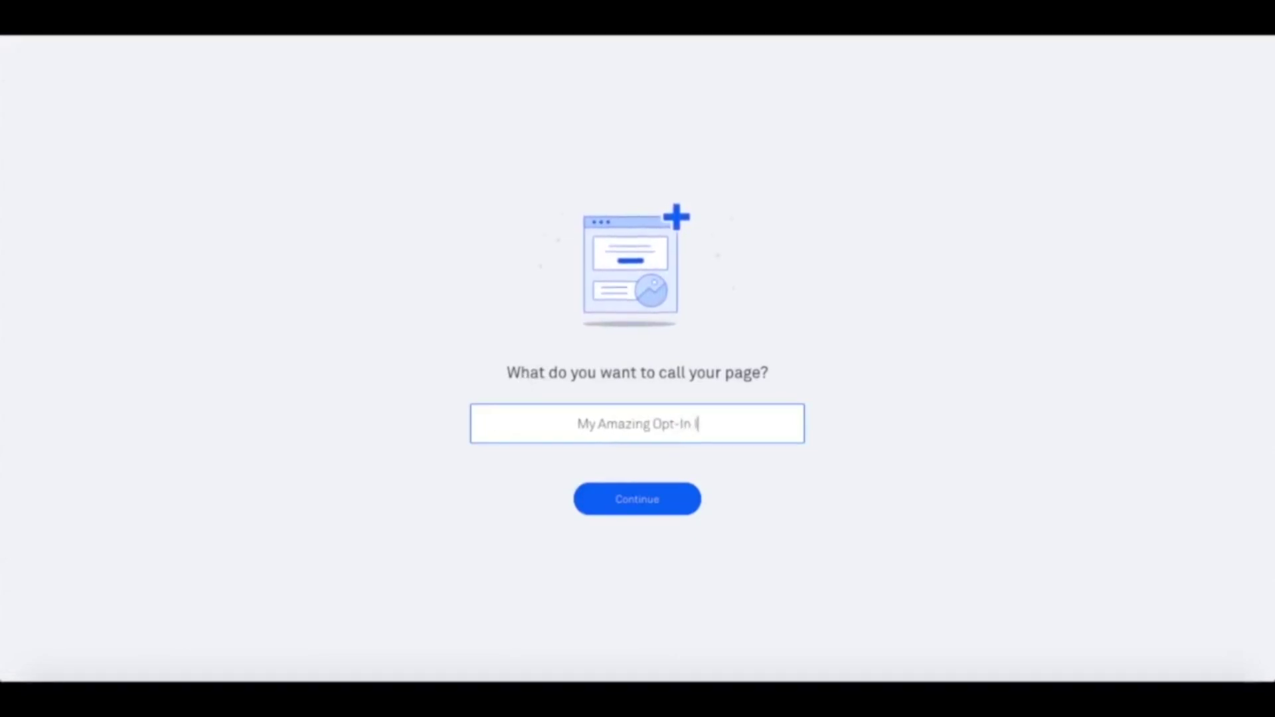
pyautogui.click(627, 505)
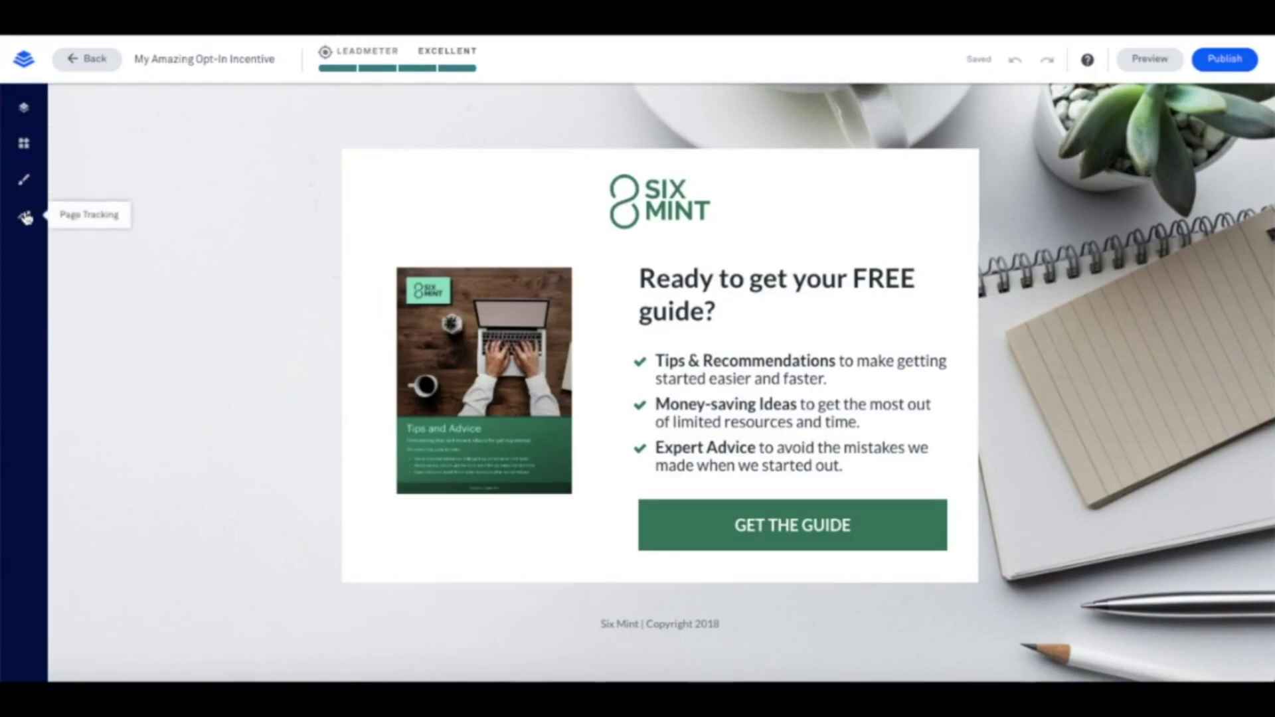
# Step: Duplicate Section 2 in the Page Layout list and hide the copy
pyautogui.click(25, 109)
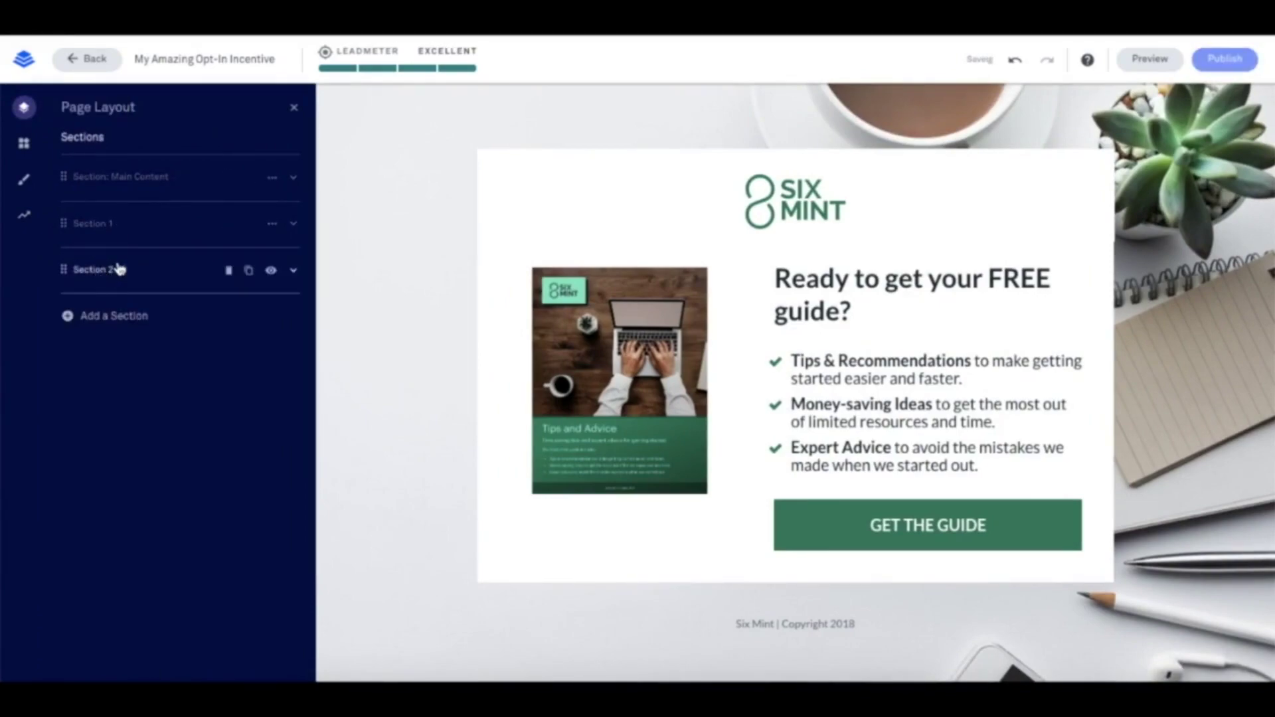
pyautogui.click(249, 270)
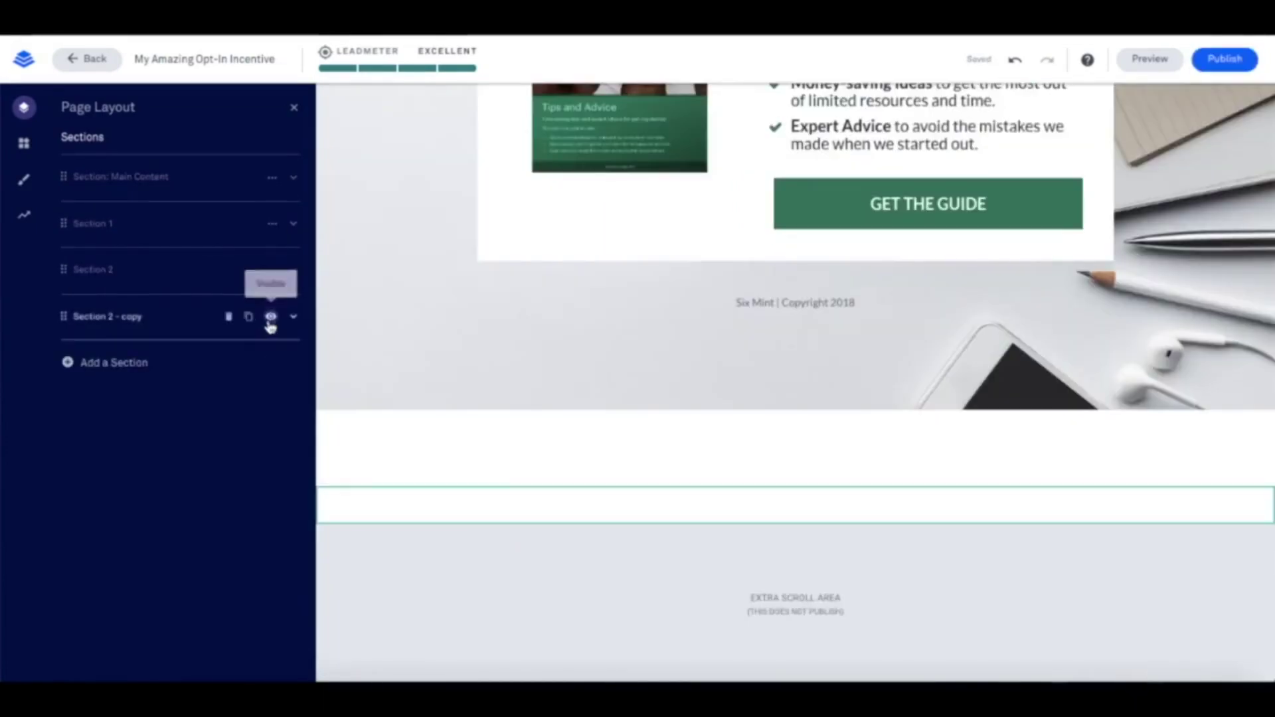
pyautogui.click(271, 317)
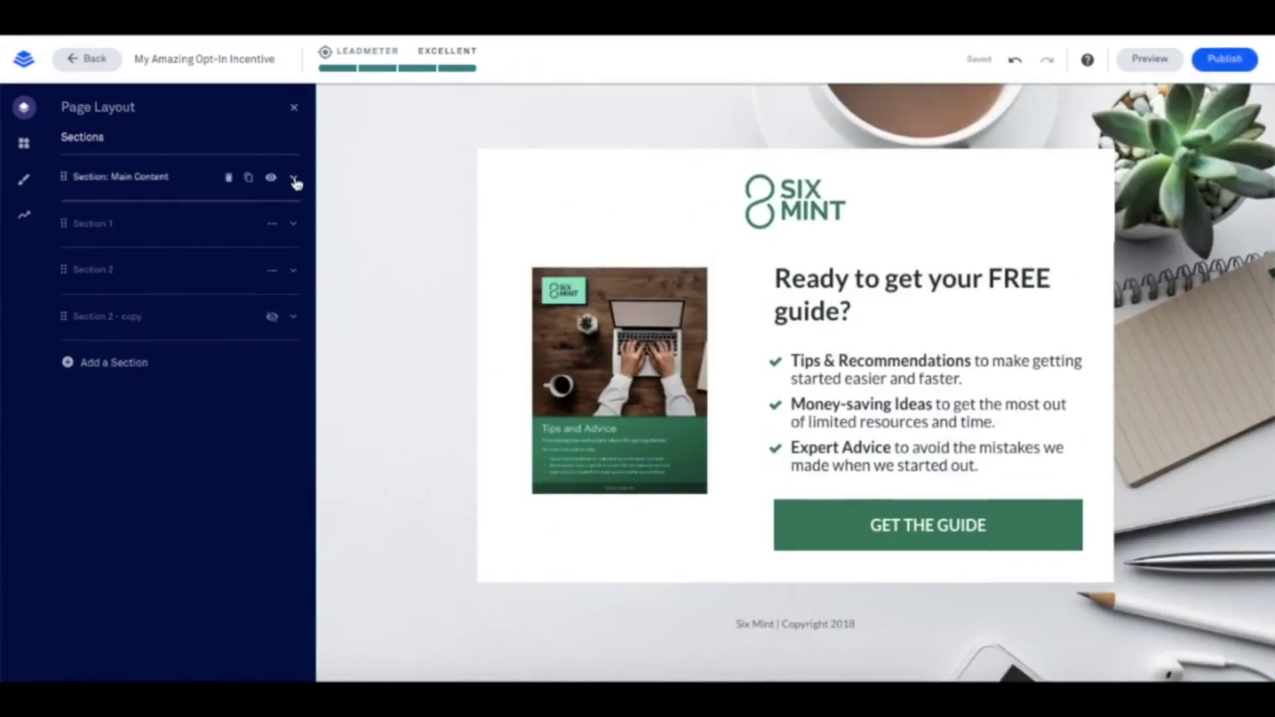
# Step: Inspect the Main Content section and logo column settings, then show the widget library
pyautogui.click(294, 179)
pyautogui.click(293, 208)
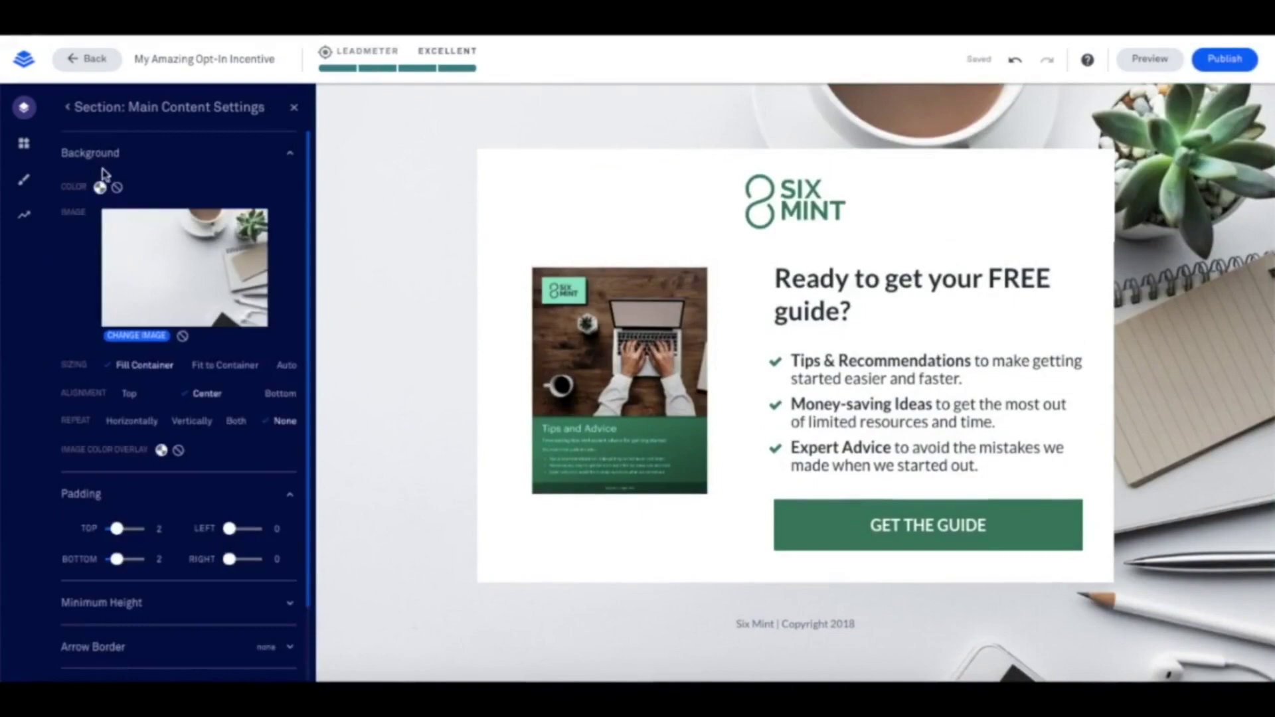
pyautogui.scroll(-2, 102, 498)
pyautogui.press('Escape')
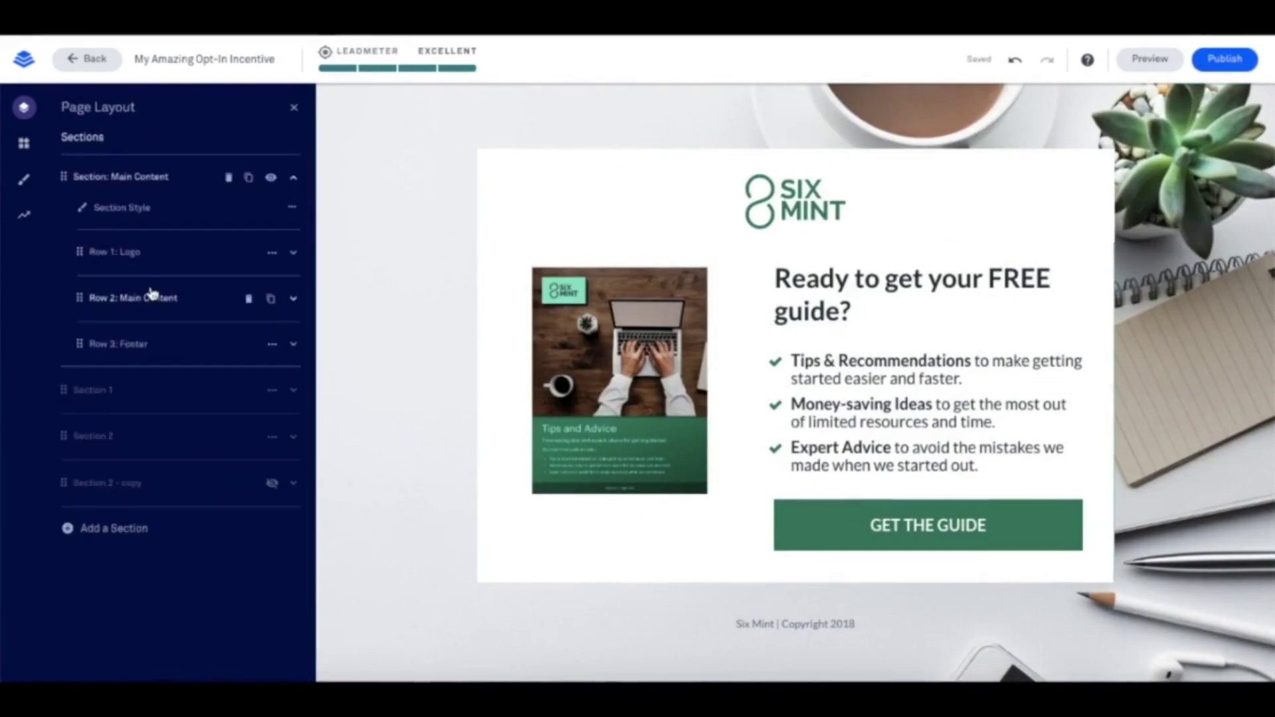
pyautogui.click(293, 253)
pyautogui.click(294, 287)
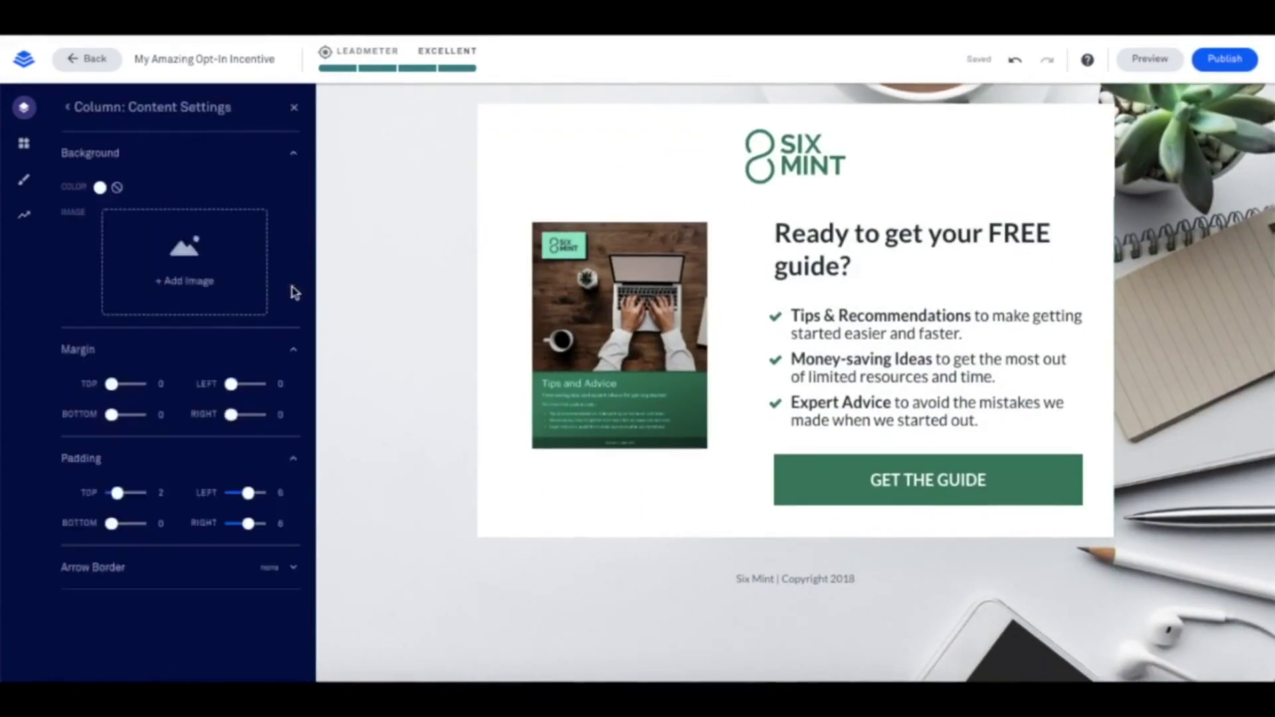
pyautogui.click(23, 147)
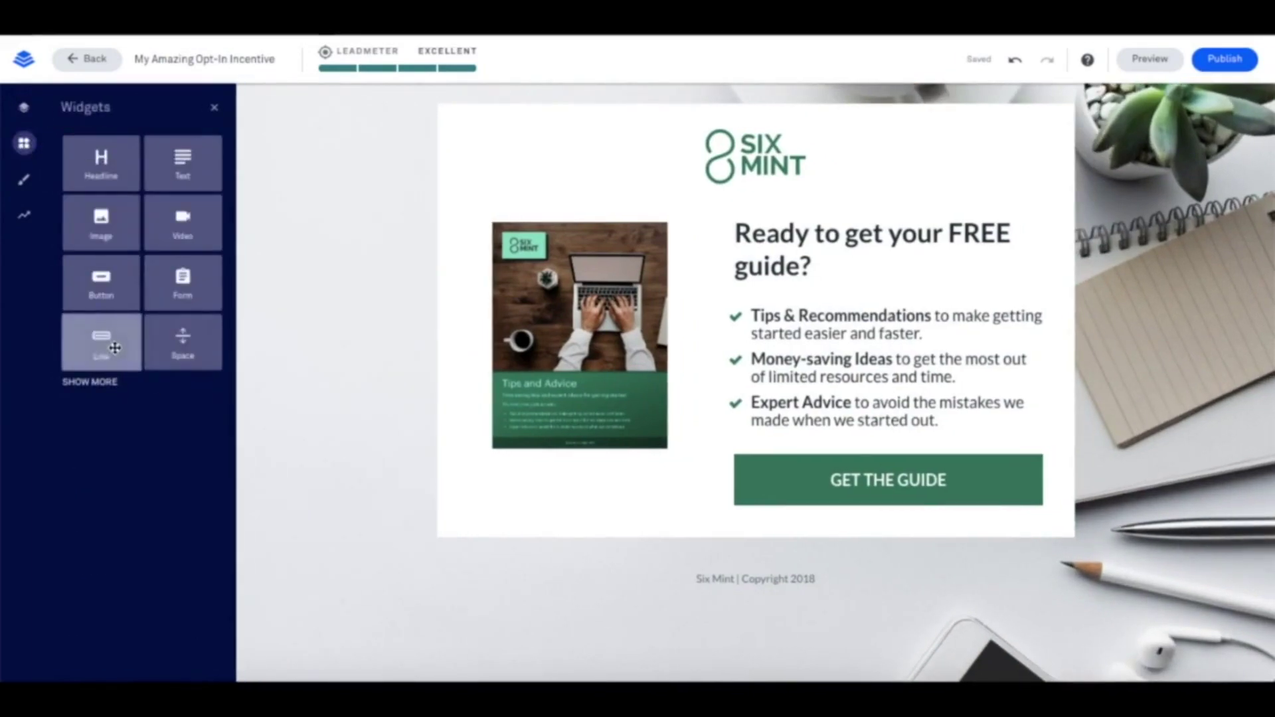
# Step: Drag a test Headline widget onto the top of the page, then remove it
pyautogui.click(93, 383)
pyautogui.scroll(-1, 99, 388)
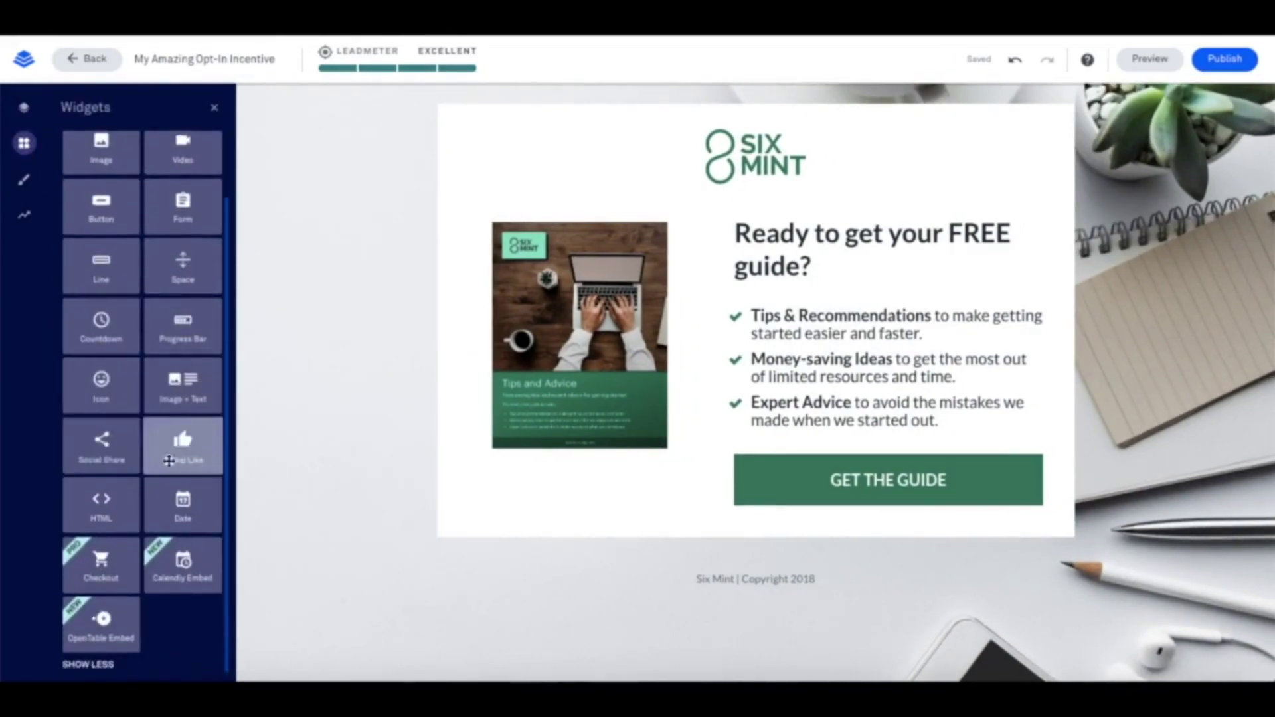
pyautogui.scroll(1, 106, 431)
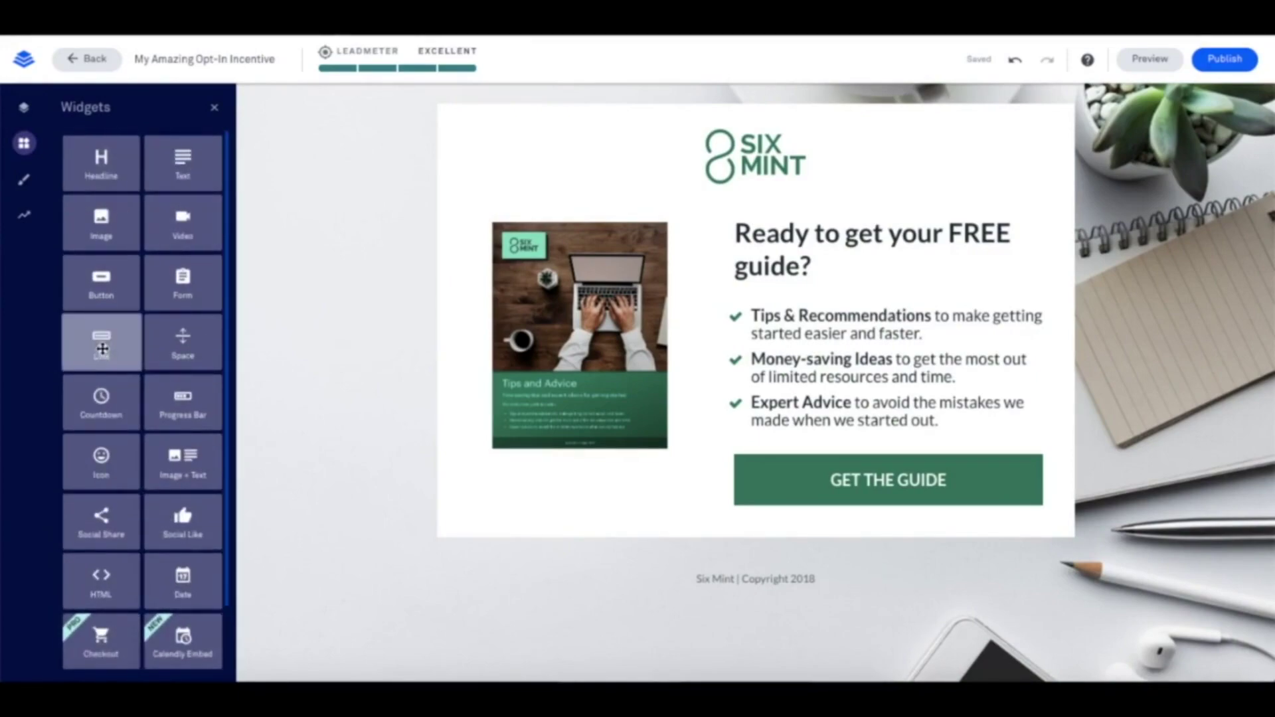
pyautogui.moveTo(101, 160); pyautogui.dragTo(504, 123)
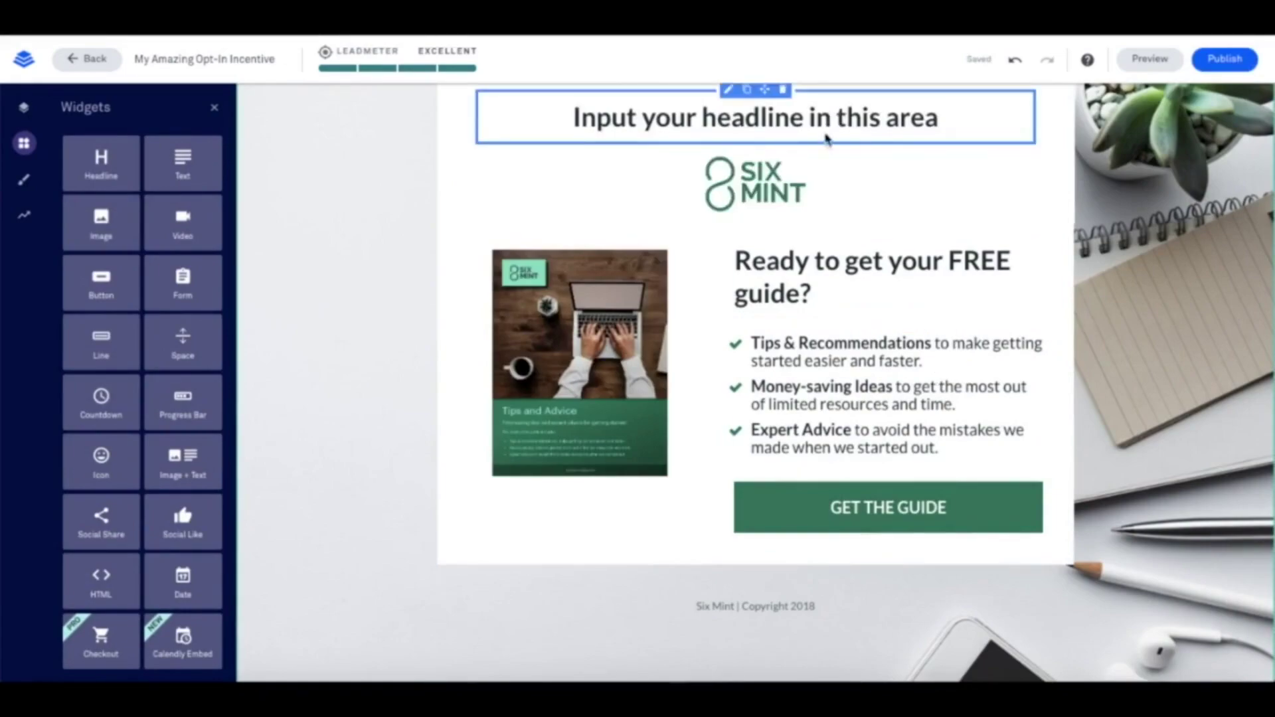
pyautogui.scroll(1, 825, 123)
pyautogui.moveTo(746, 145); pyautogui.dragTo(24, 180)
# Step: Review the Page Styles and Page Tracking settings (Facebook and analytics fields), then close the panel
pyautogui.click(24, 183)
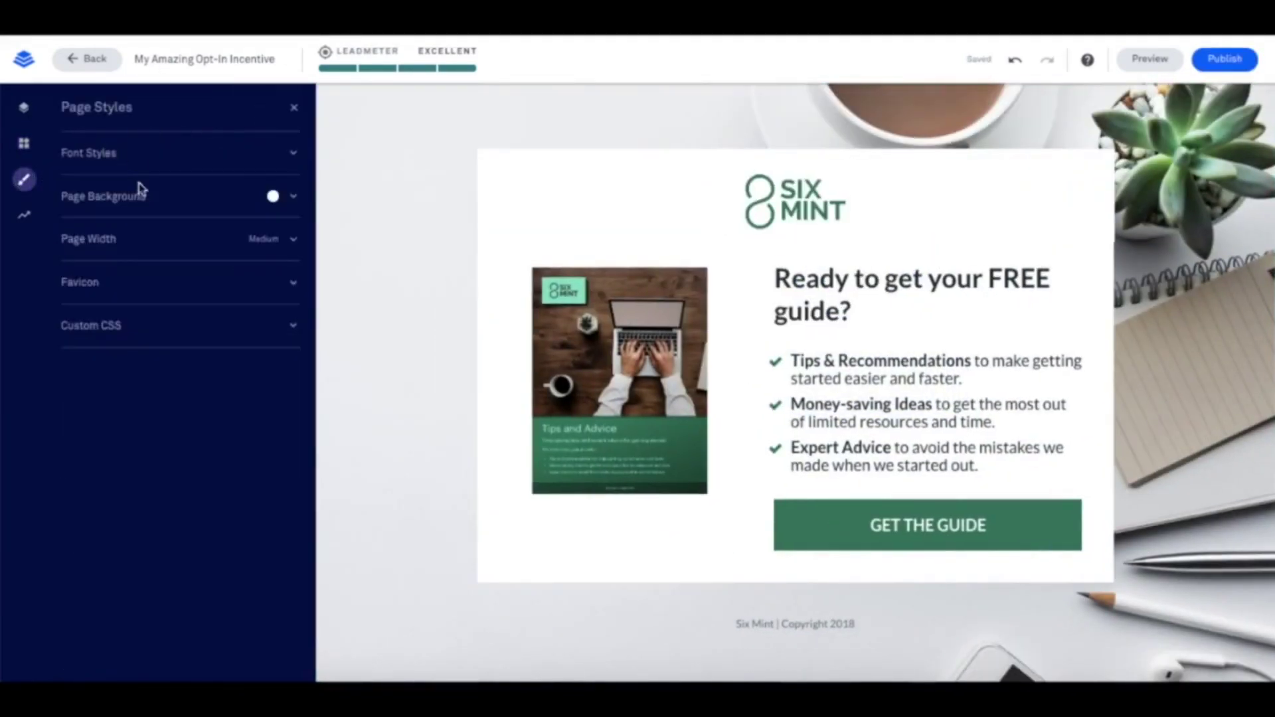
pyautogui.click(137, 284)
pyautogui.click(24, 214)
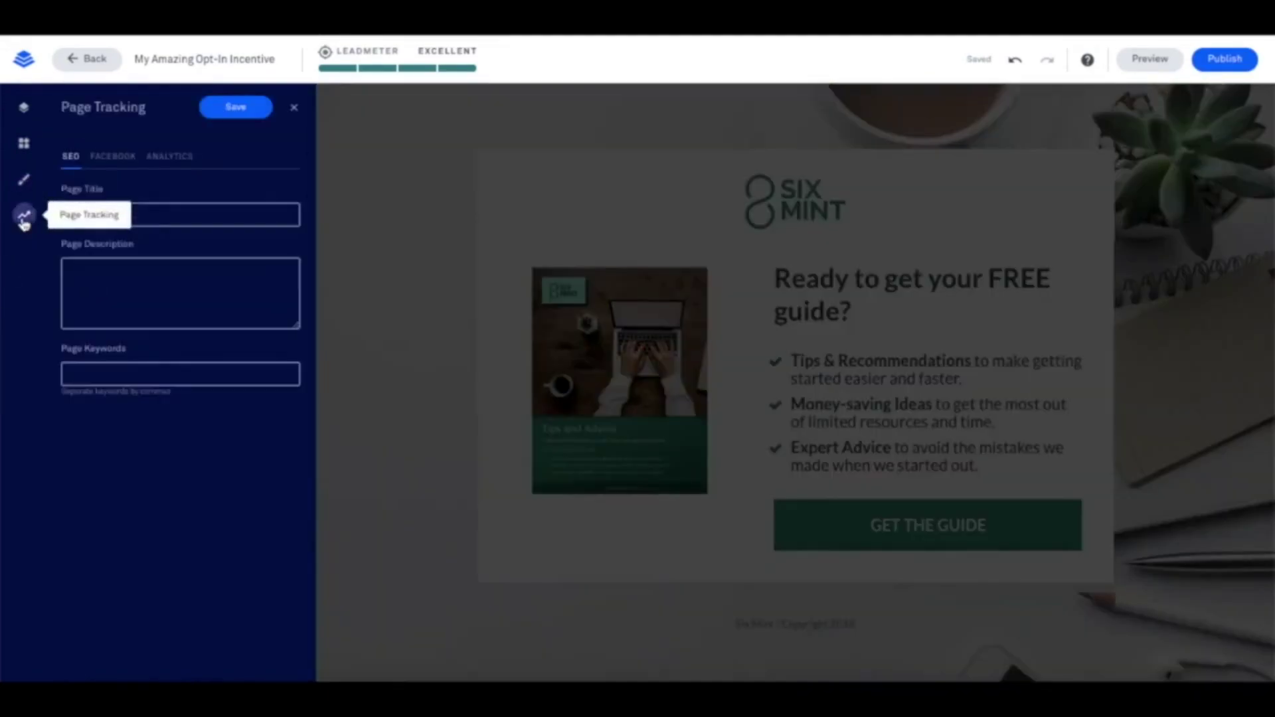
pyautogui.click(119, 157)
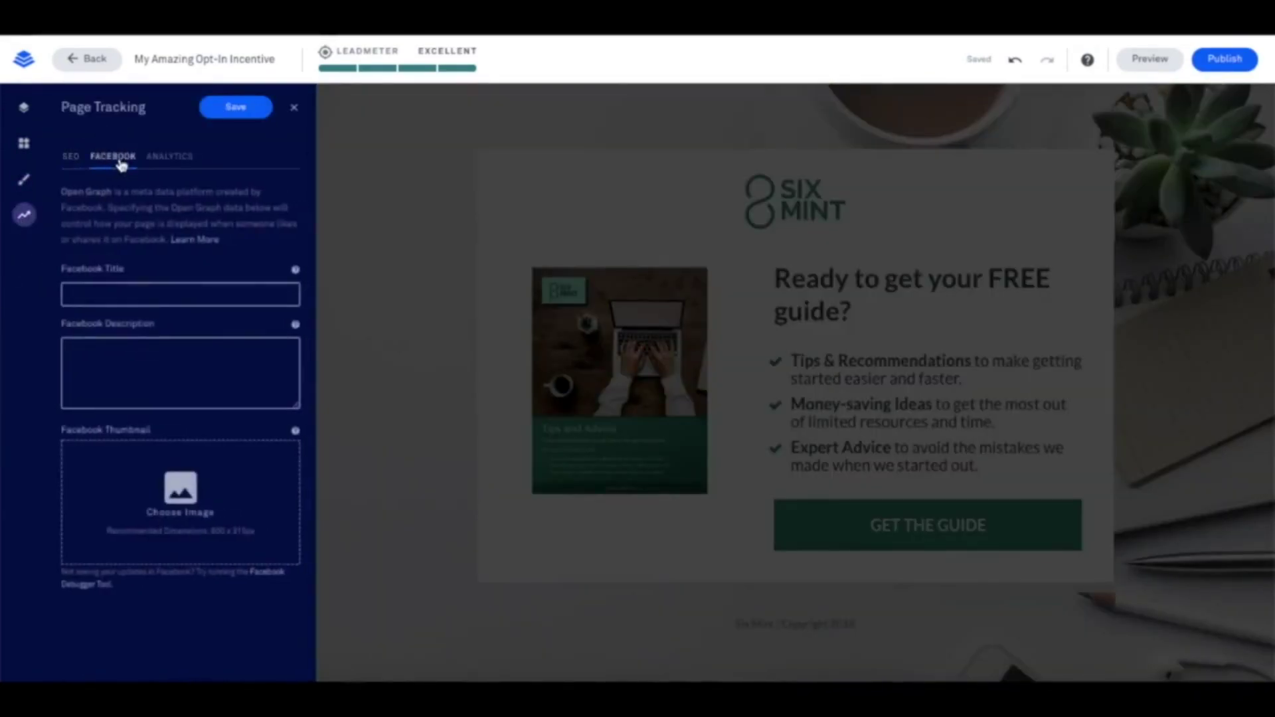
pyautogui.click(170, 157)
pyautogui.click(294, 108)
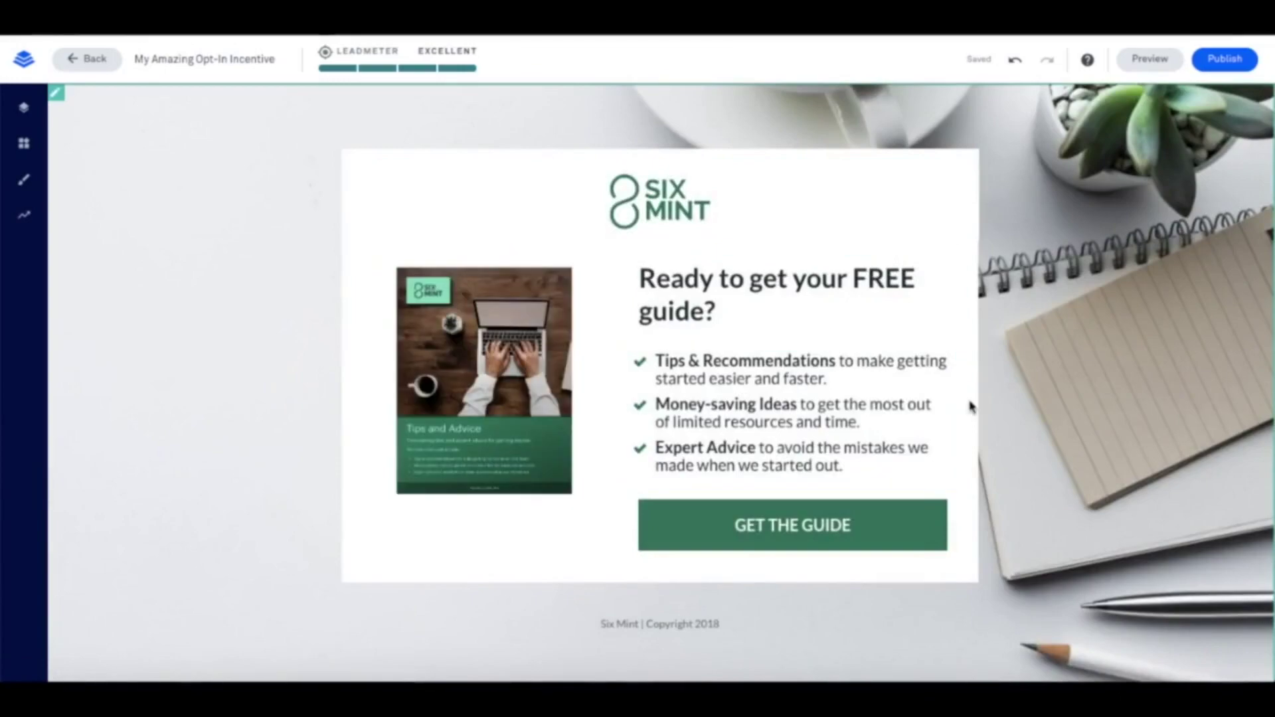
# Step: Open the GET THE GUIDE email pop-up and add a 50% Complete progress bar to it
pyautogui.click(834, 525)
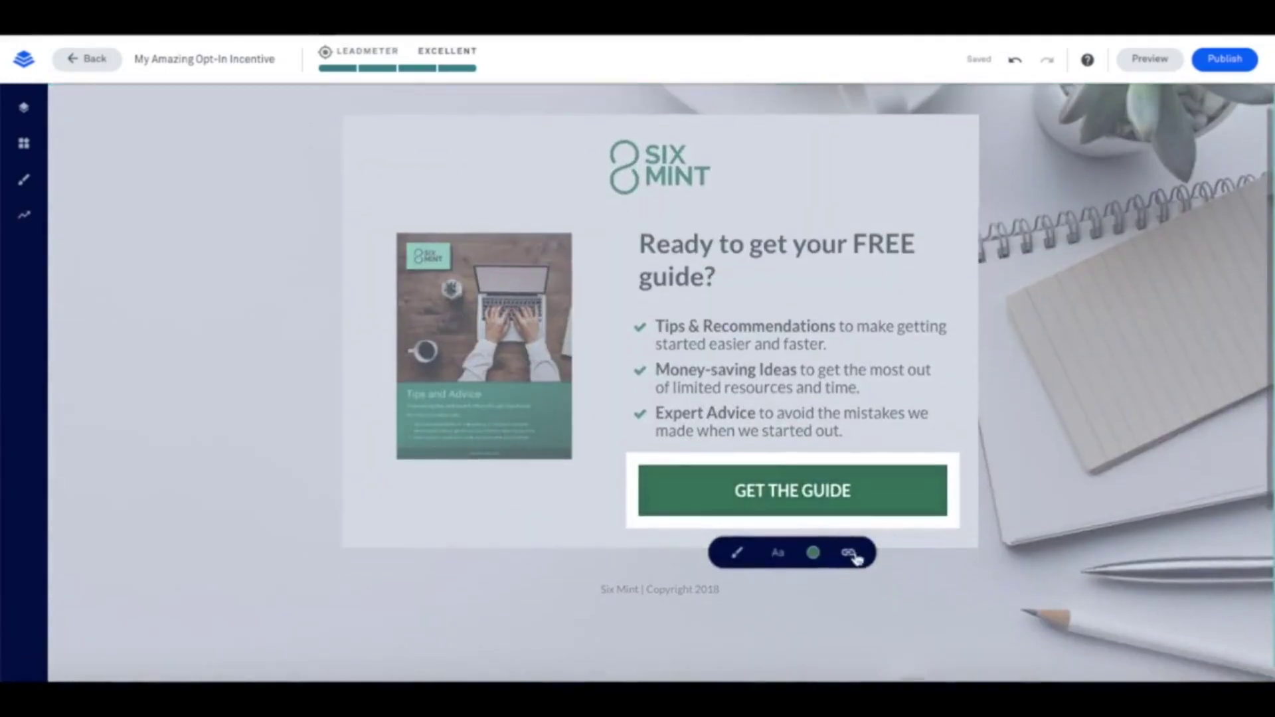
pyautogui.click(852, 557)
pyautogui.click(855, 564)
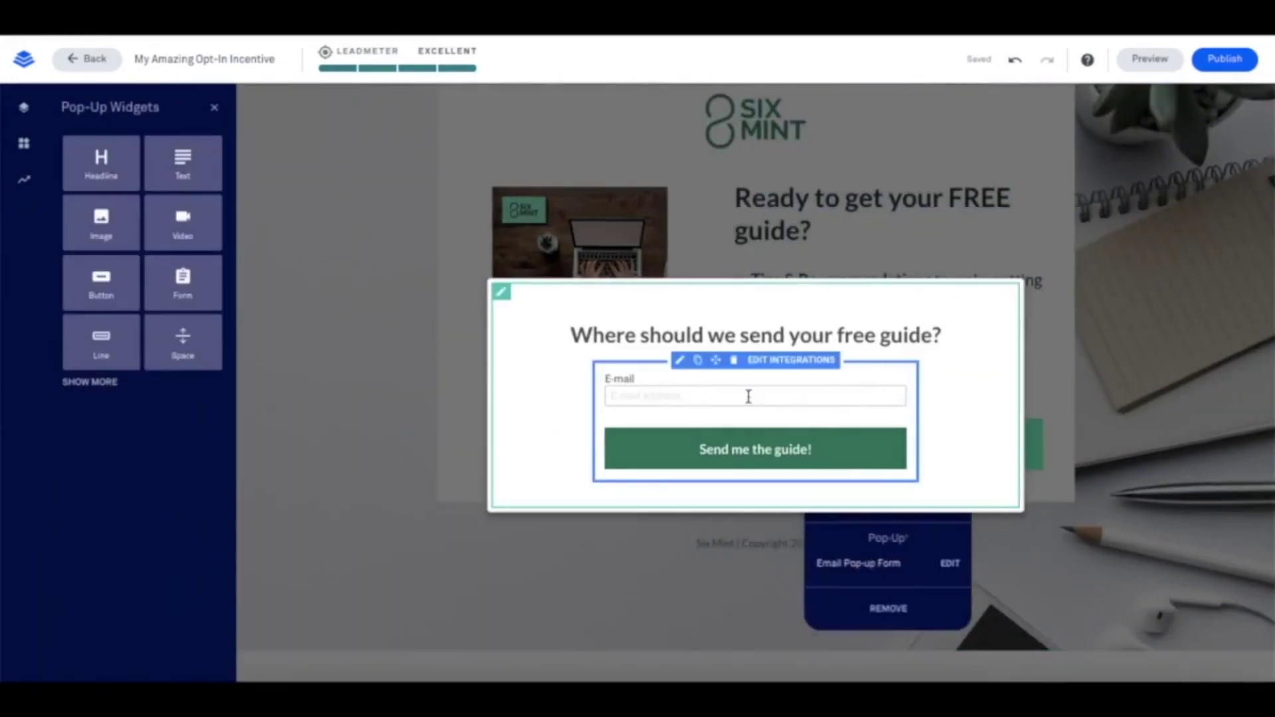
pyautogui.moveTo(183, 282); pyautogui.dragTo(531, 399)
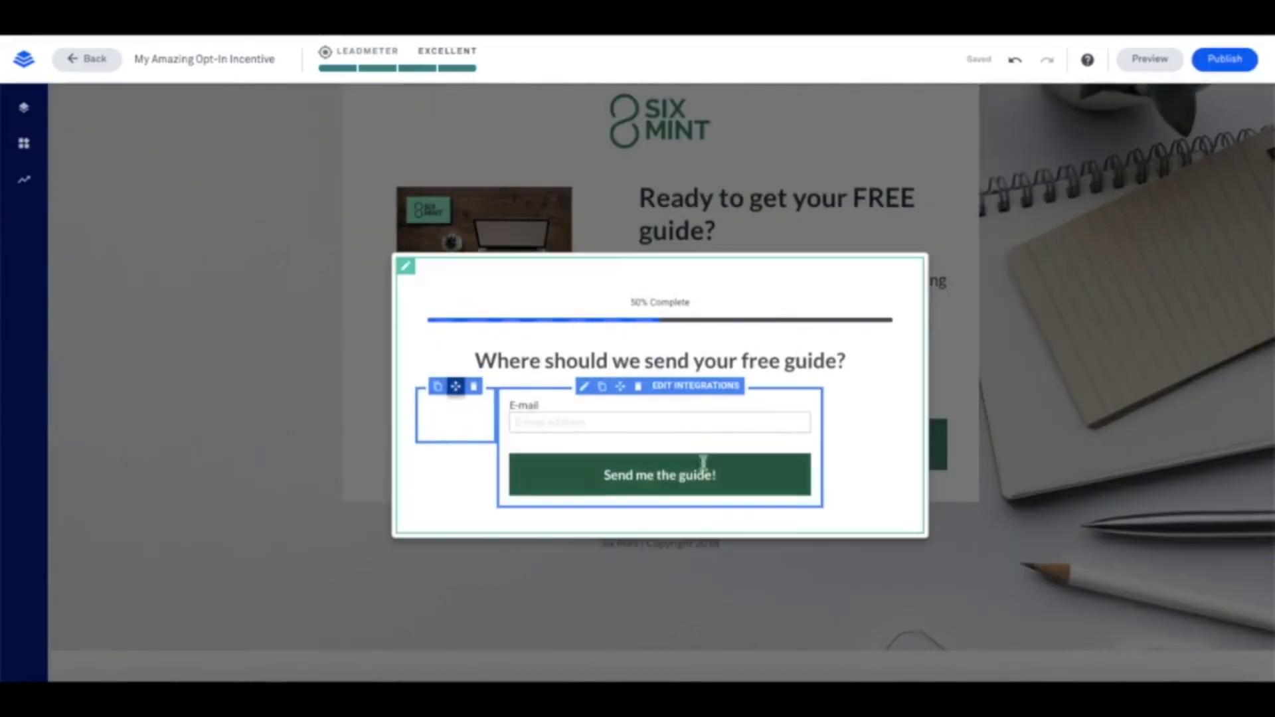
# Step: Send the pop-up form's sign-ups to ConvertKit's [CHALLENGE] The Epic Website list
pyautogui.click(634, 460)
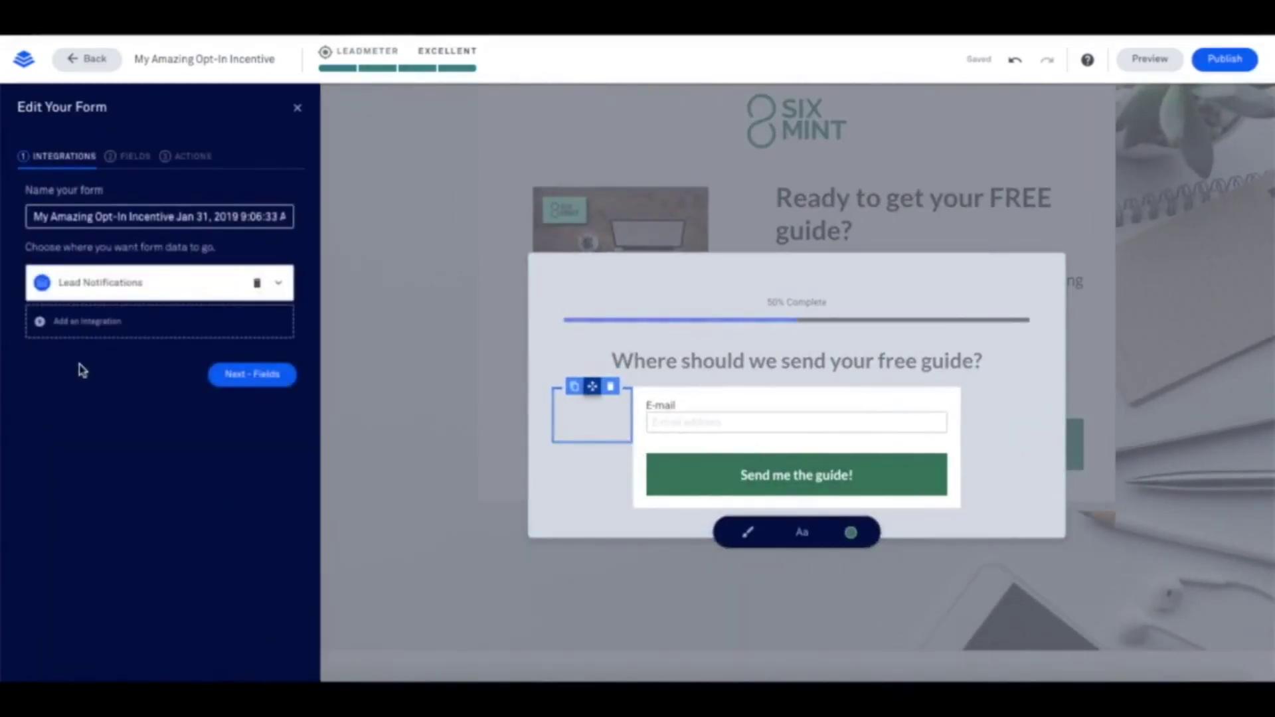
pyautogui.click(279, 285)
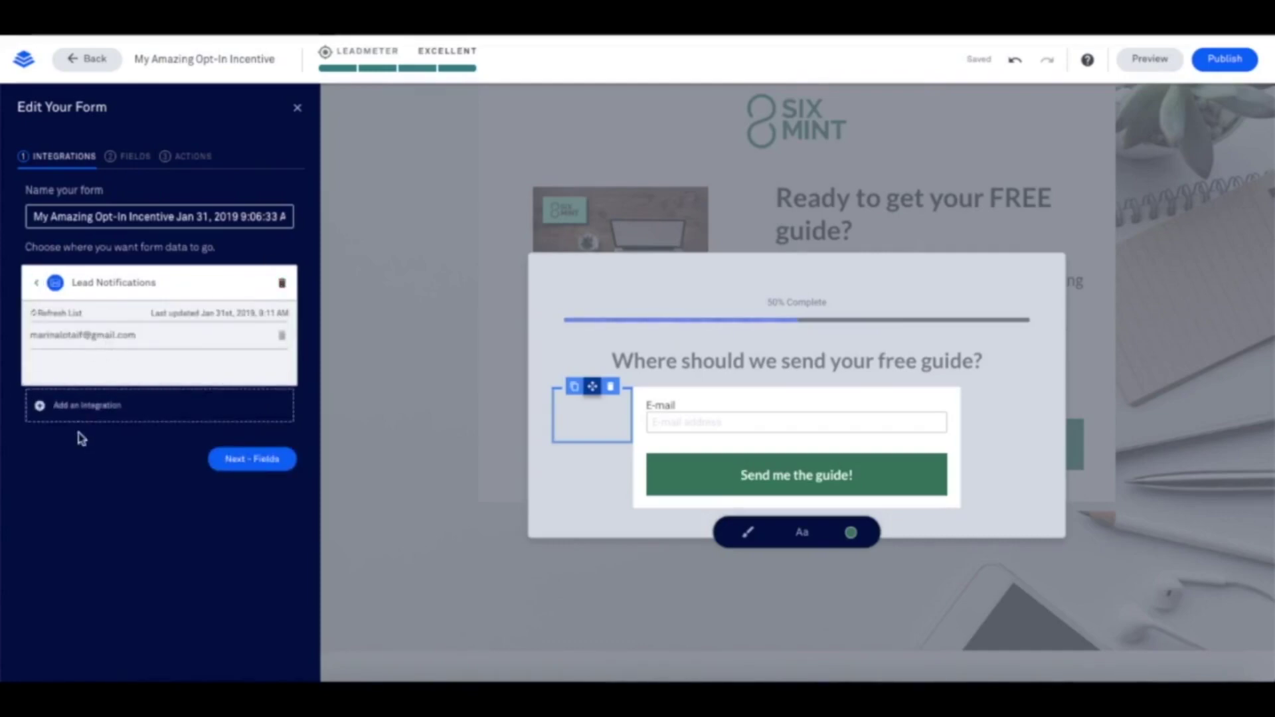
pyautogui.click(85, 406)
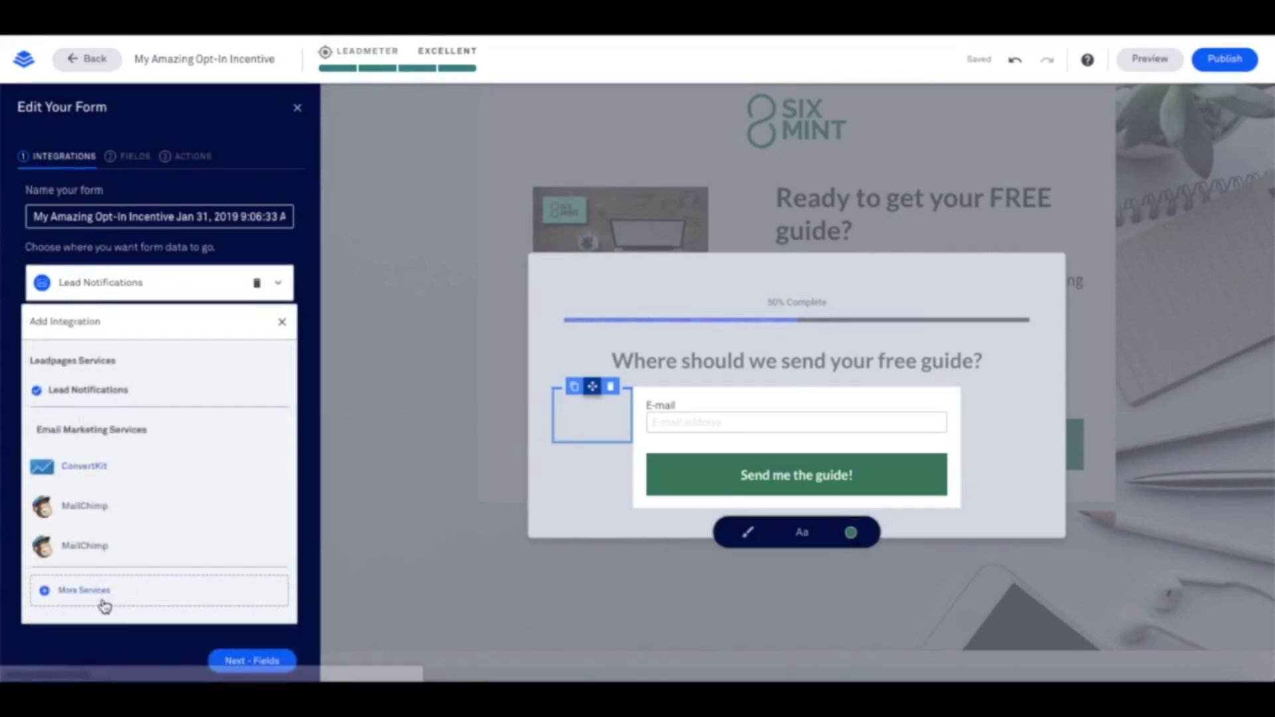
pyautogui.click(112, 467)
pyautogui.click(117, 388)
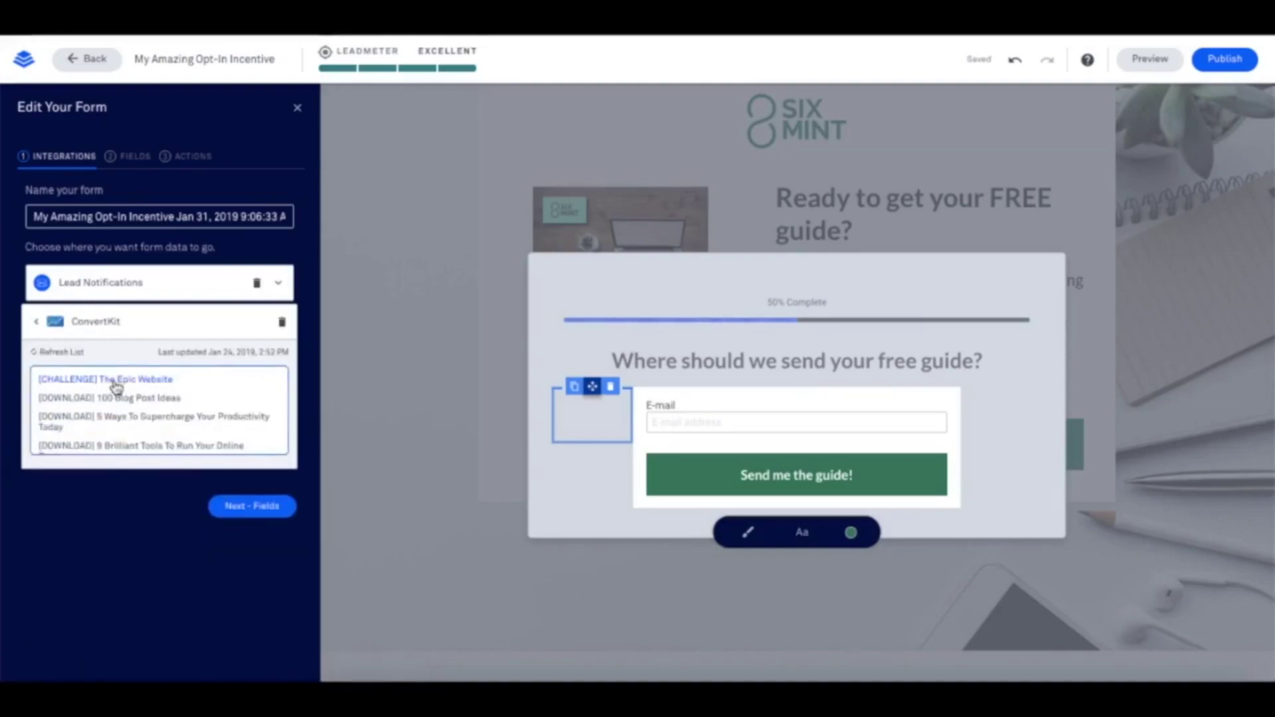
pyautogui.click(116, 384)
pyautogui.click(245, 454)
pyautogui.click(252, 417)
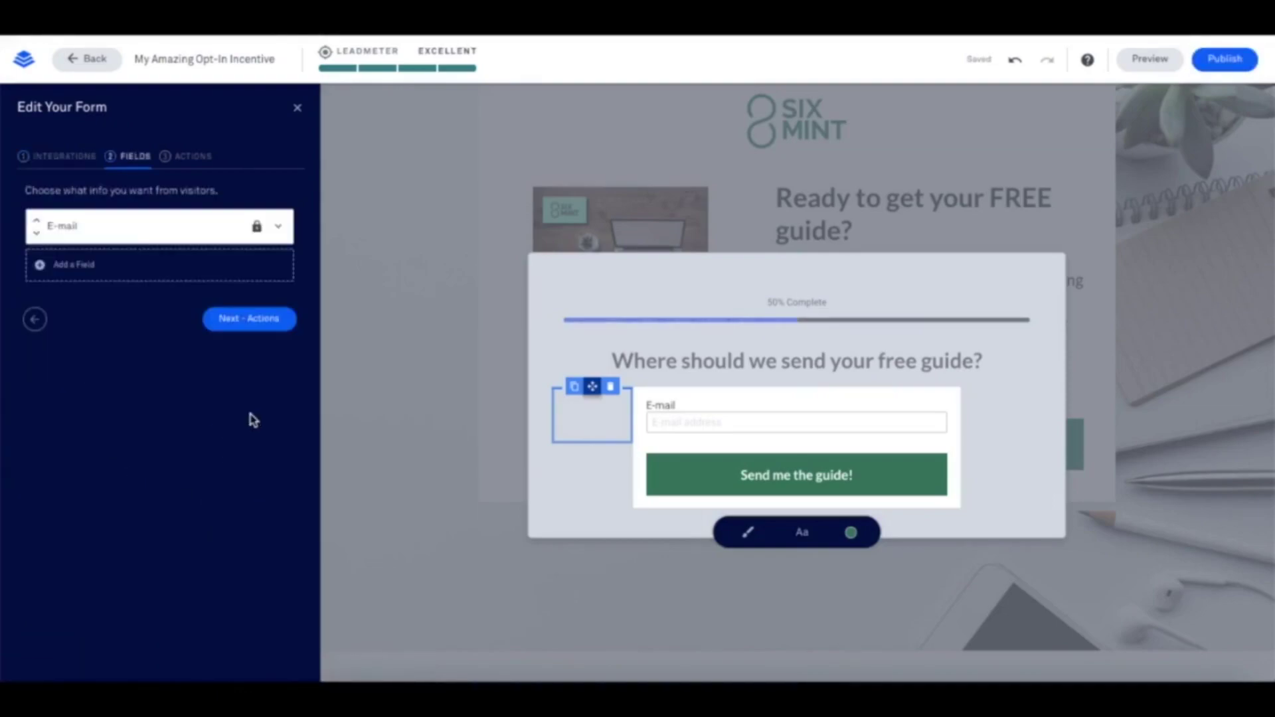